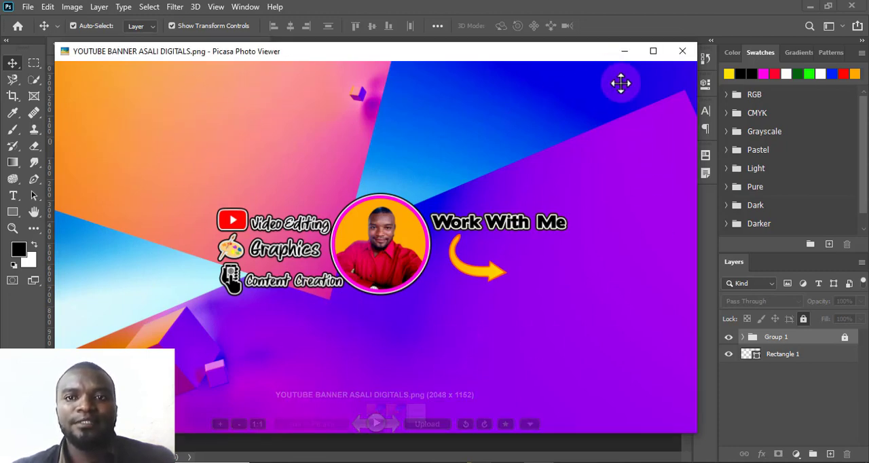
click(622, 51)
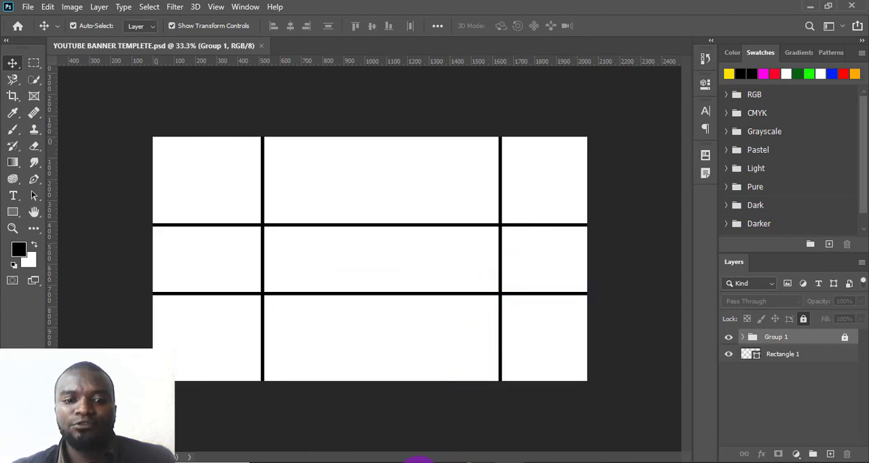
click(418, 461)
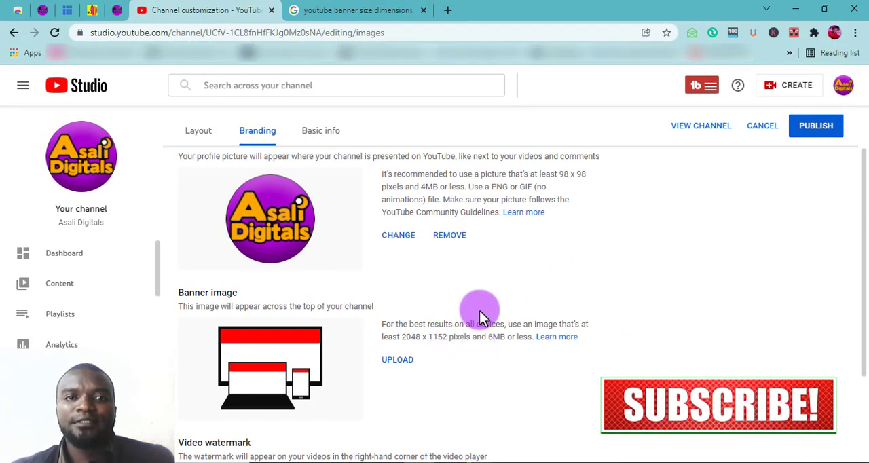
scroll(479, 309, down, 1)
scroll(479, 309, up, 1)
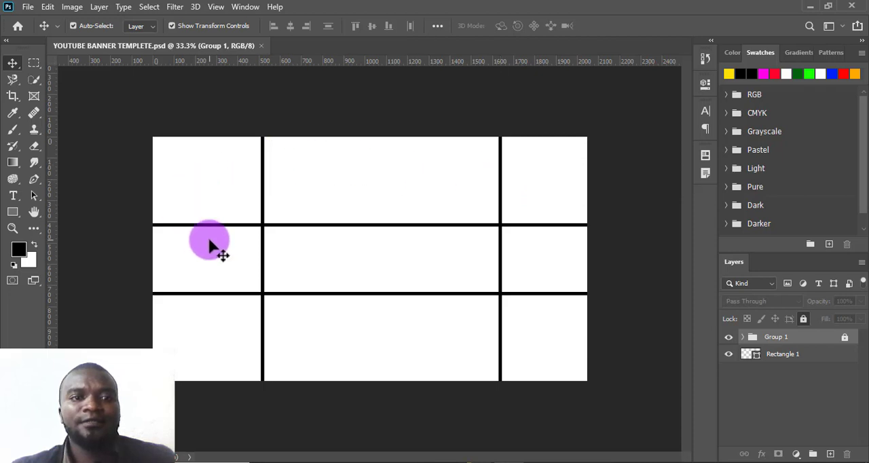
click(171, 241)
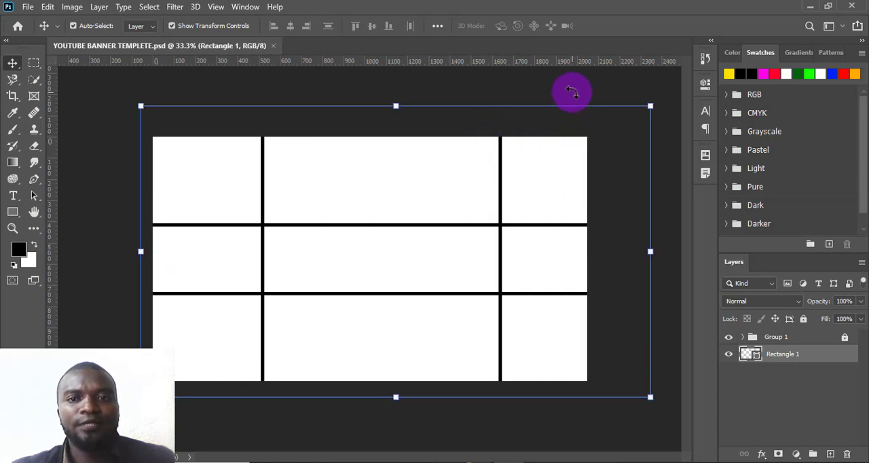
key(ctrl+t)
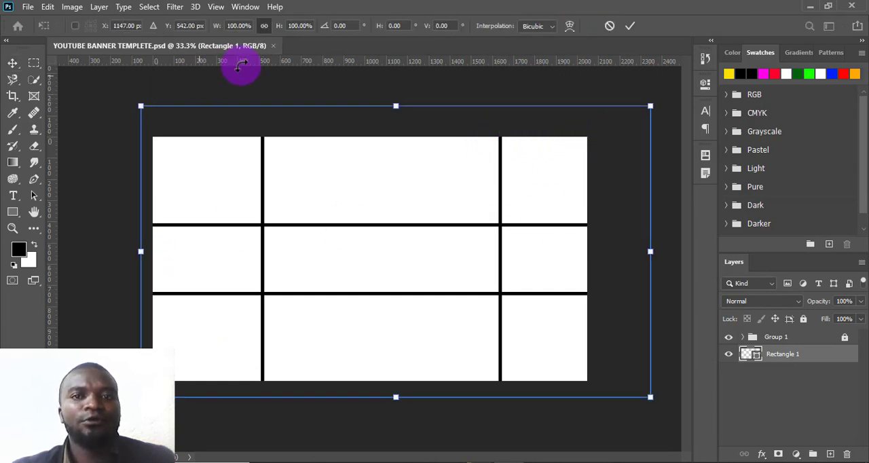
click(610, 27)
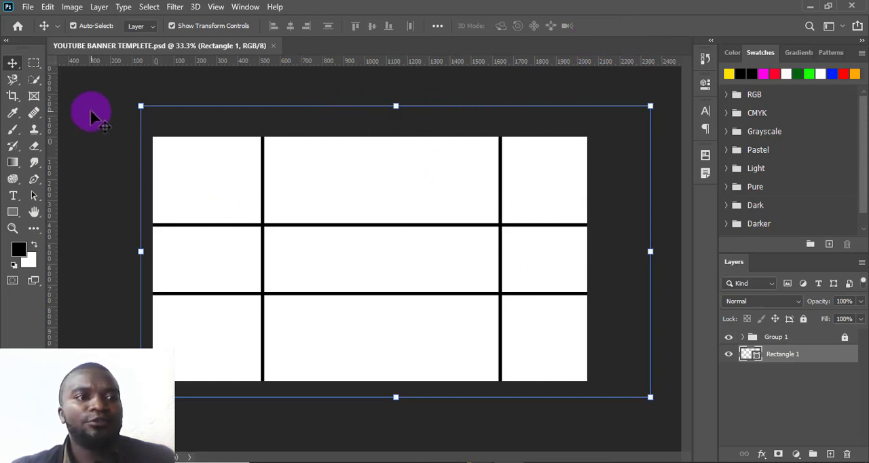
click(66, 97)
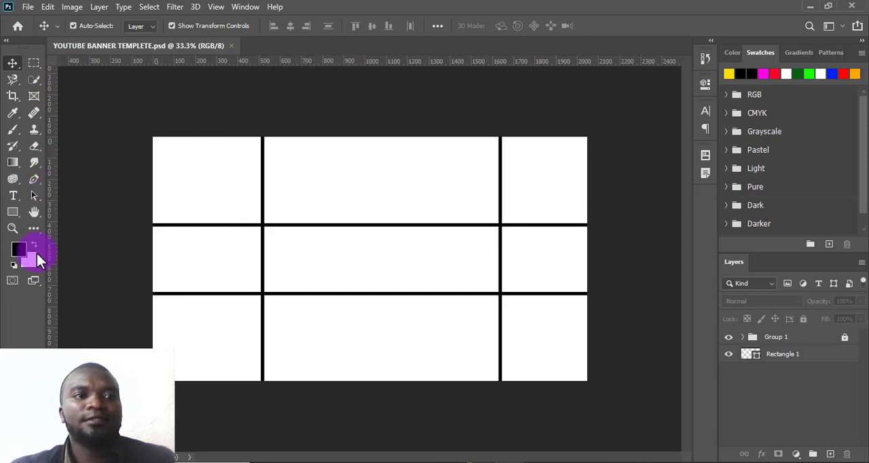
- Hide the document rulers and show them again
click(216, 8)
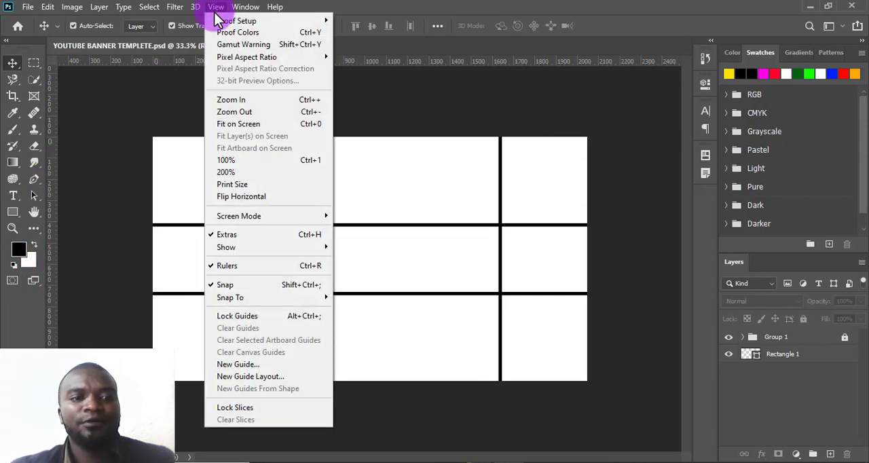
click(224, 266)
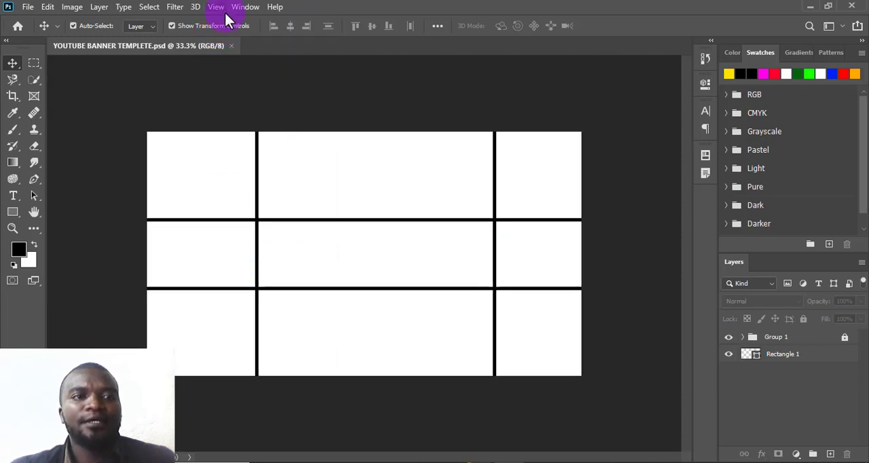
click(224, 10)
click(250, 266)
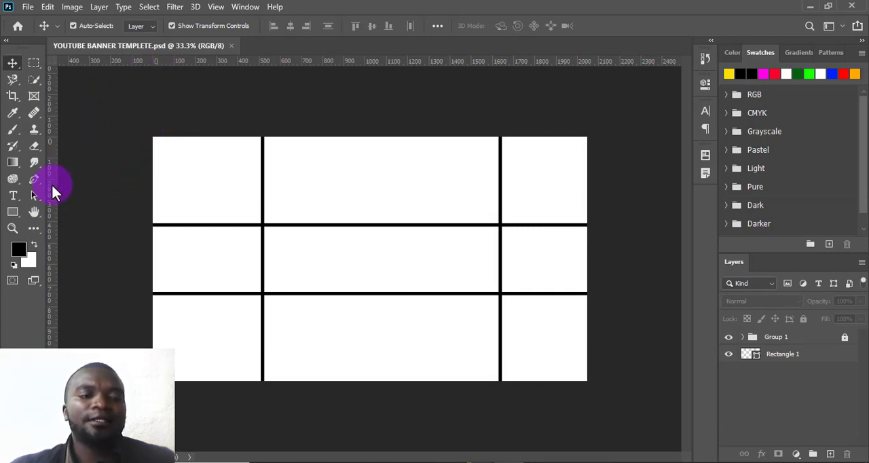
- Place two vertical and two horizontal guides along the inner edges of the template's black lines, framing the central area
drag(53, 184, 265, 217)
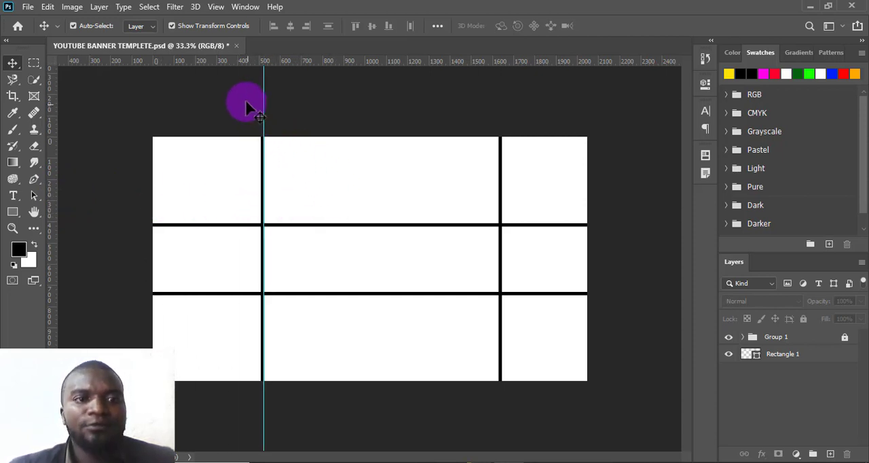
drag(49, 195, 498, 261)
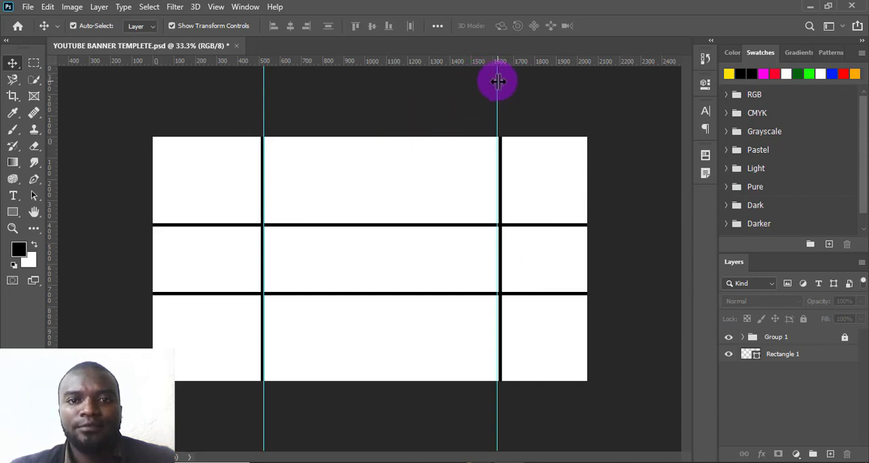
drag(498, 81, 497, 96)
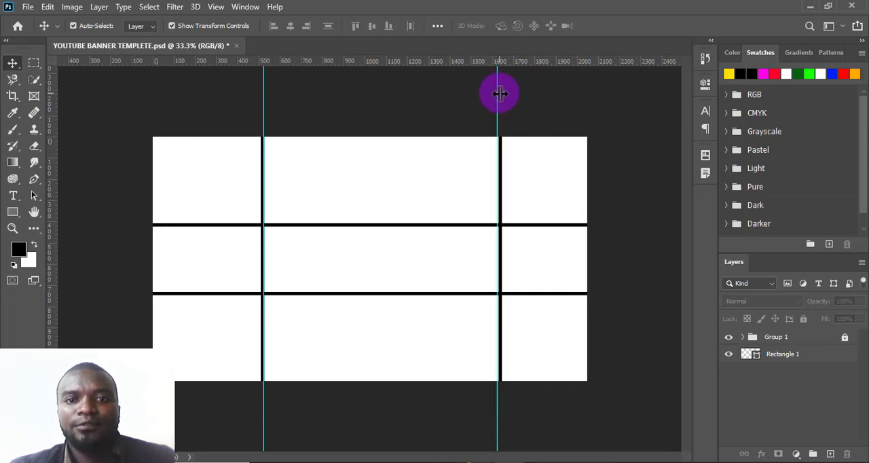
drag(500, 92, 498, 95)
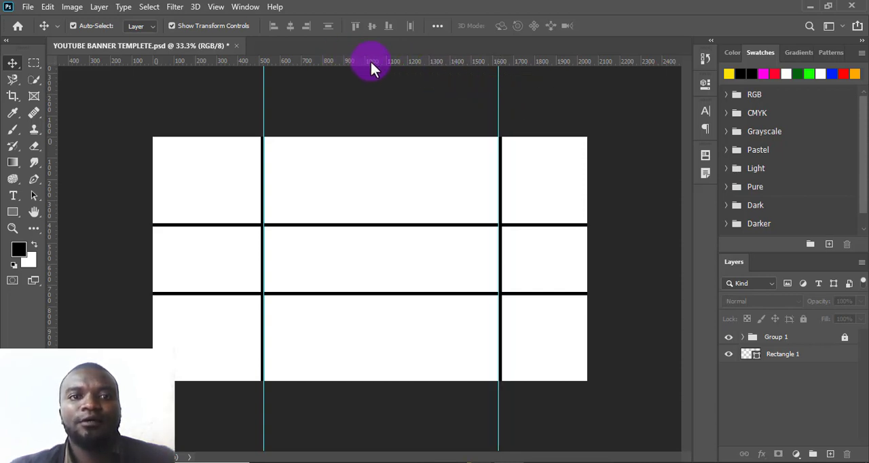
drag(370, 63, 372, 226)
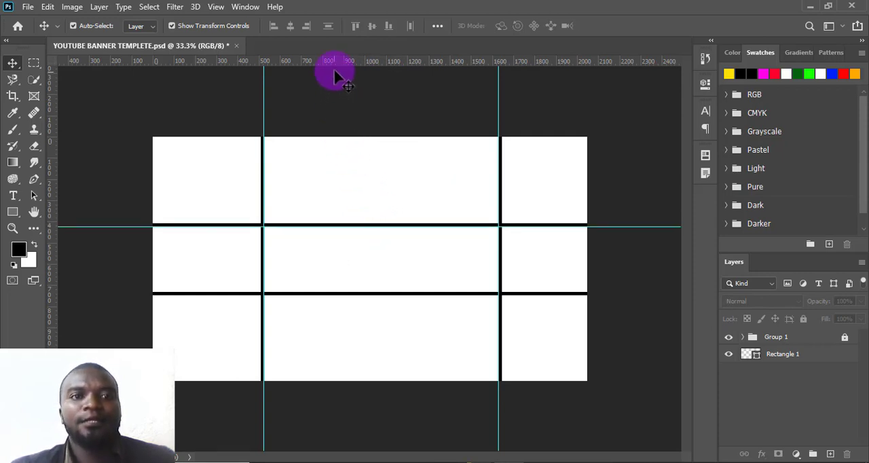
drag(339, 62, 350, 291)
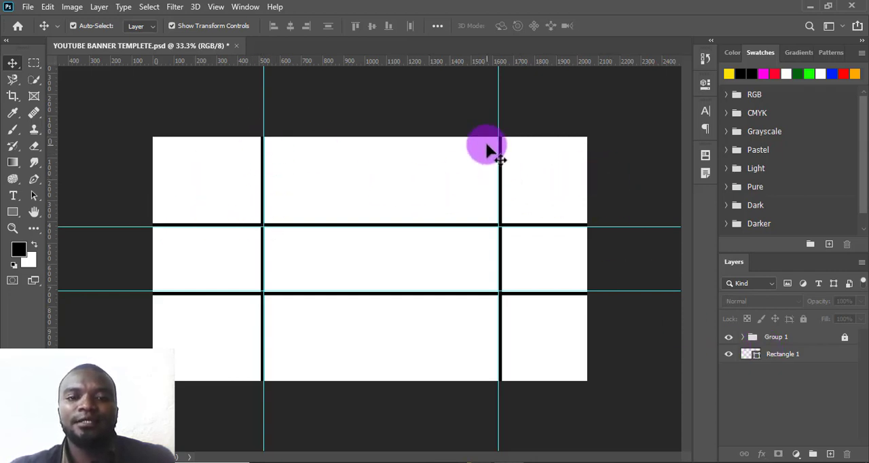
mouse_move(509, 462)
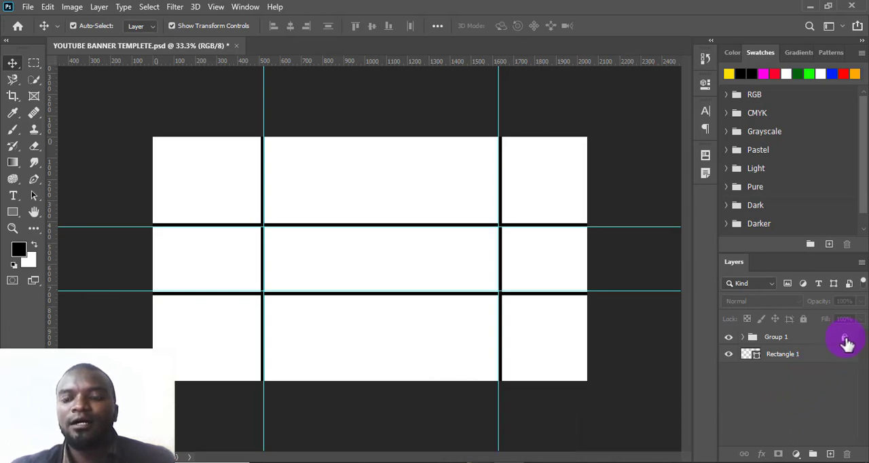
- Delete Group 1 together with its contents to remove the black template lines, and deselect the remaining layer
click(774, 338)
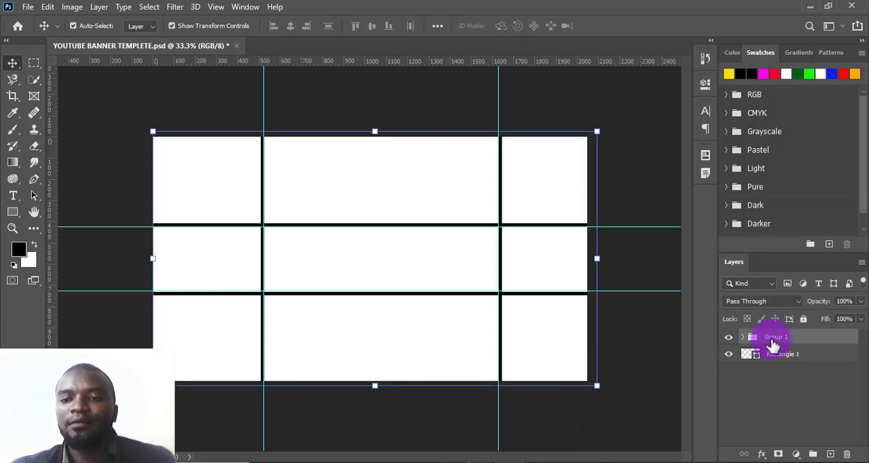
click(847, 454)
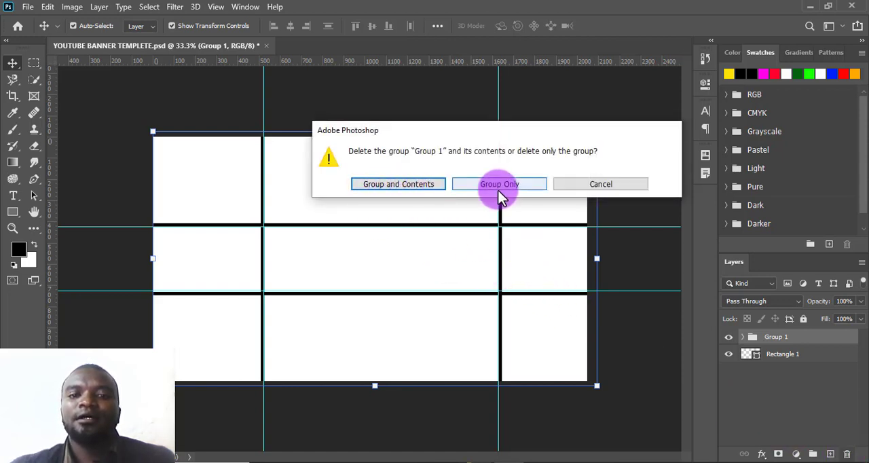
click(401, 186)
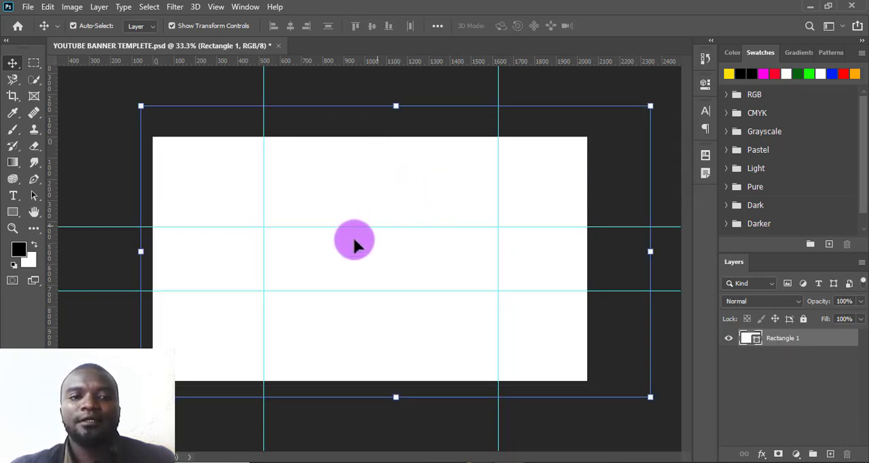
click(84, 132)
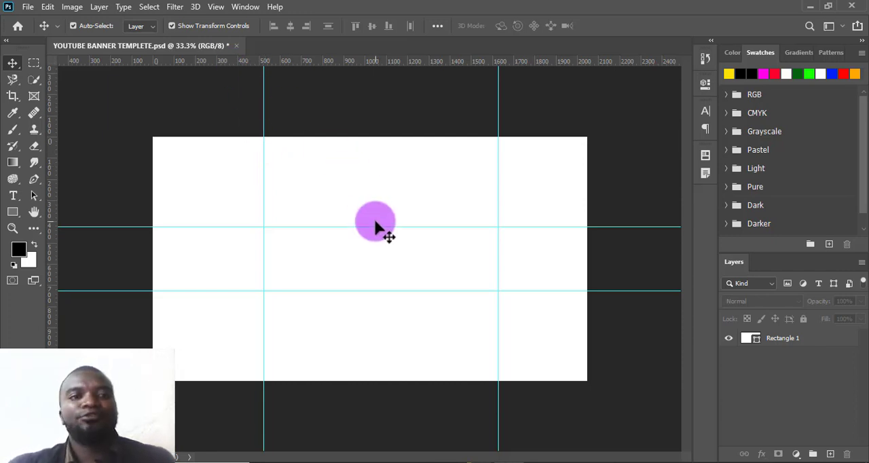
- Place the image fakurian-design-CN2FEPXERRI-unsplash from the YouTube Banners Resources folder as an embedded background
click(26, 7)
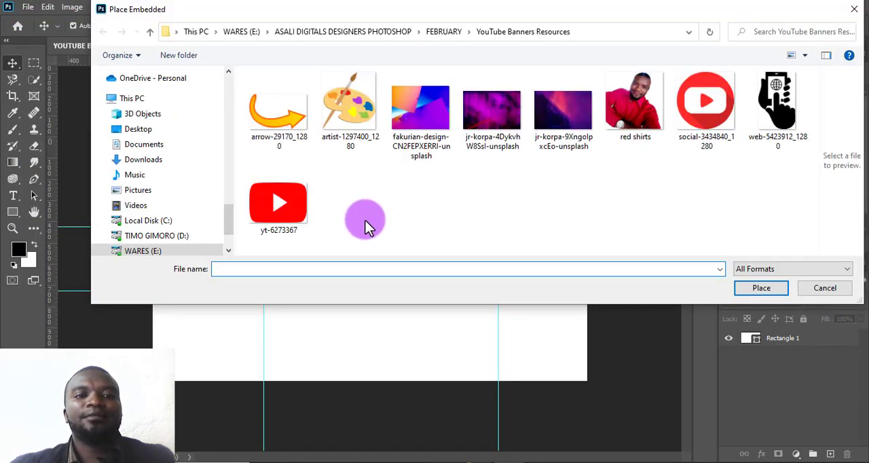
click(434, 145)
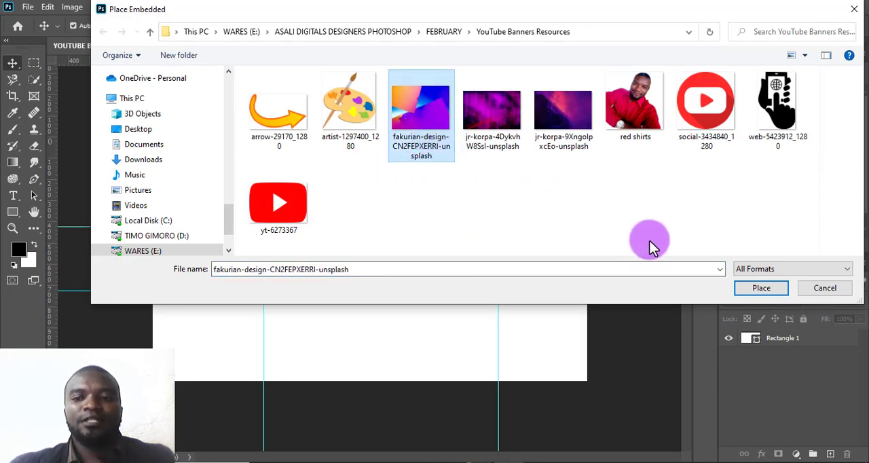
click(760, 288)
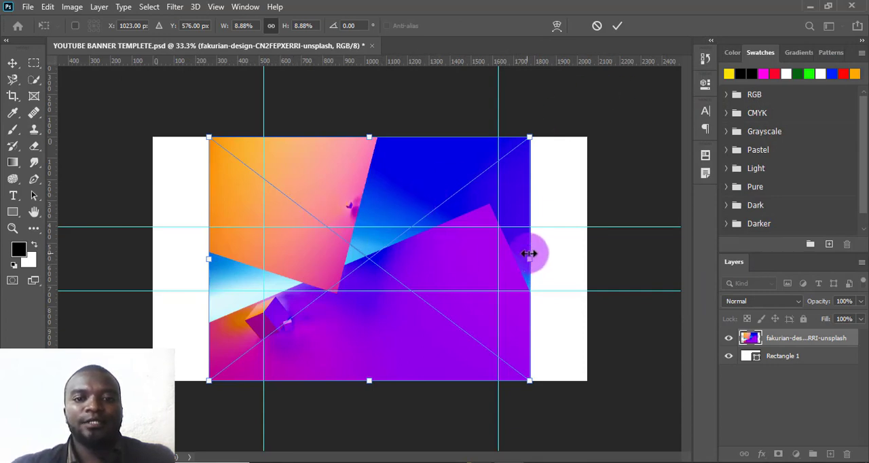
- Scale the placed background image proportionally to 12.17% so it covers the whole canvas, and lock its layer
drag(534, 260, 588, 259)
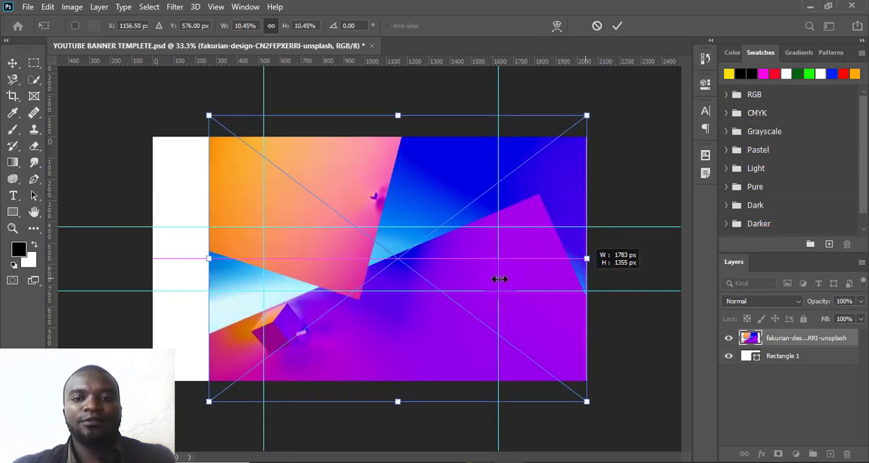
drag(201, 259, 148, 266)
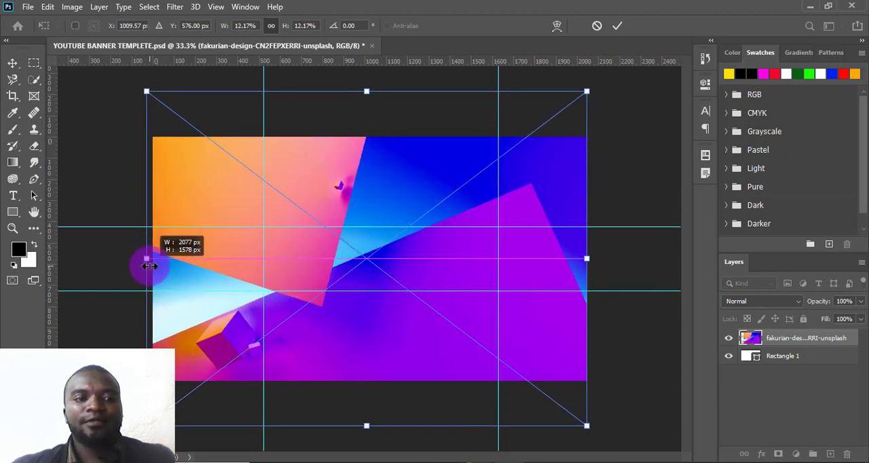
click(616, 27)
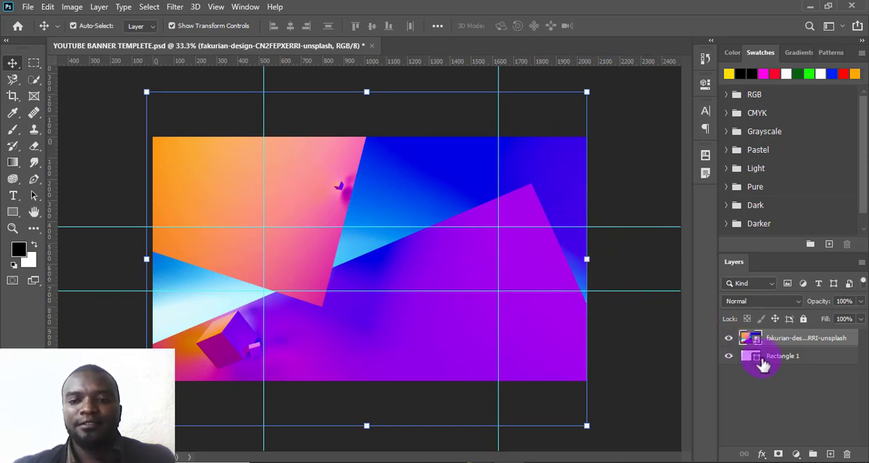
click(803, 318)
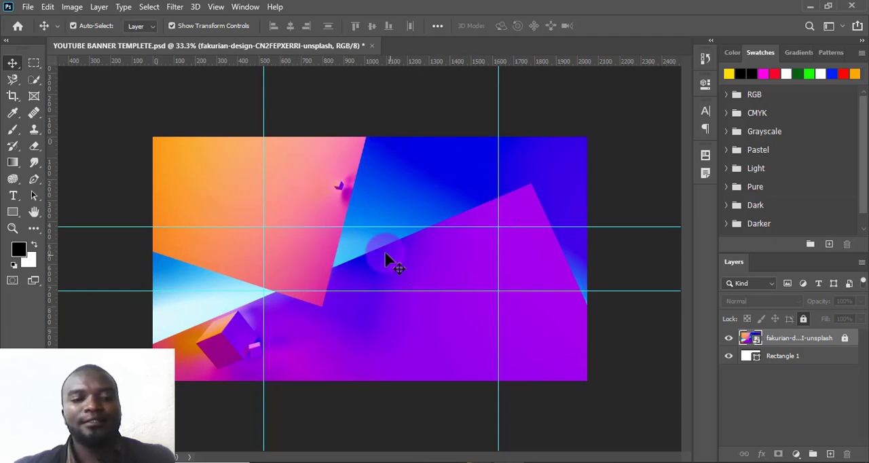
- Add the text "Video editing" on a new layer within the central guide area, and move it slightly to the right
click(830, 454)
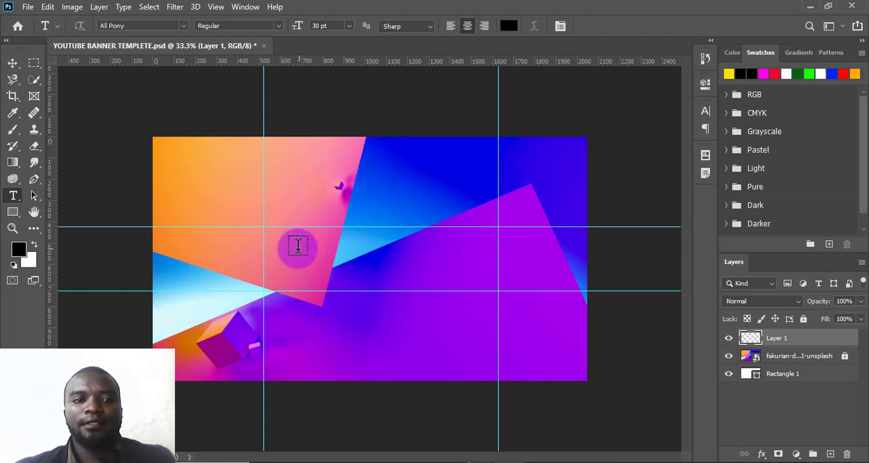
drag(273, 237, 418, 256)
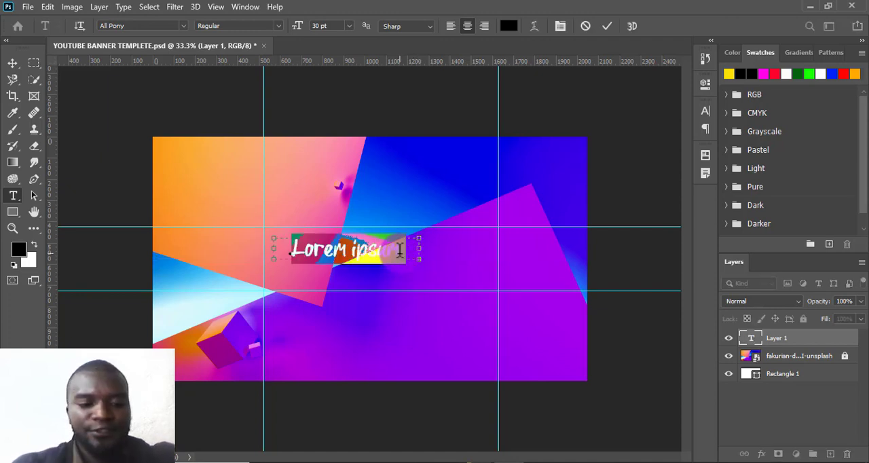
text(Video)
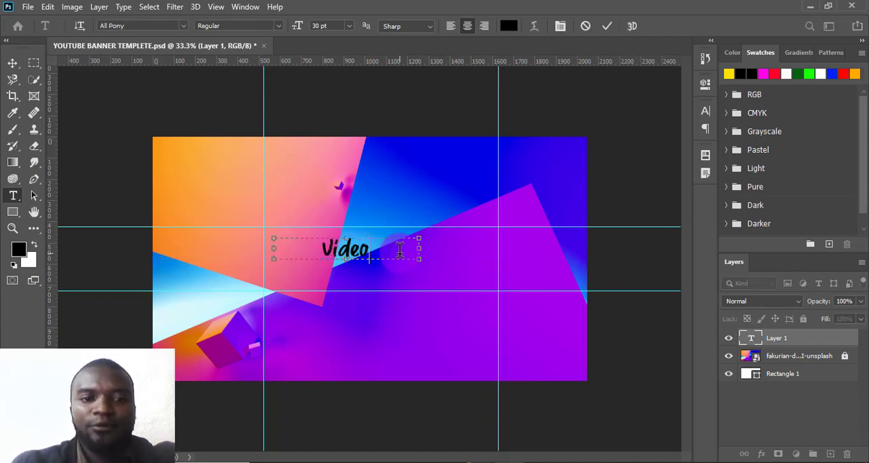
text( e)
text(dit)
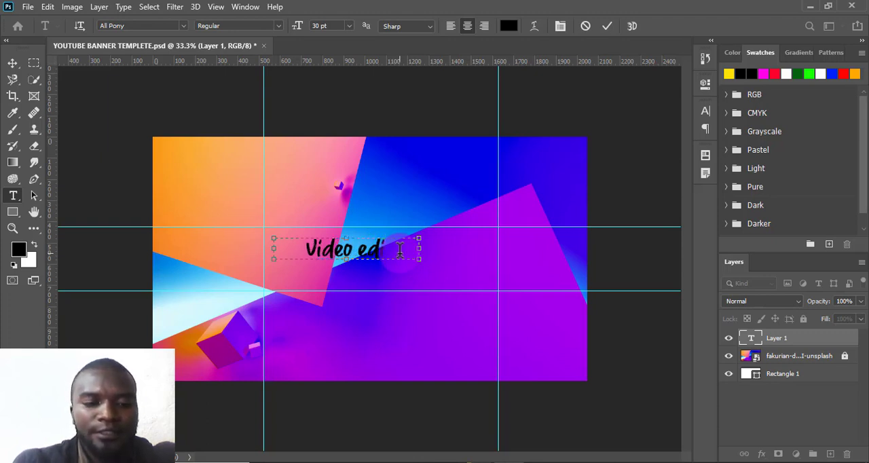
text(ing)
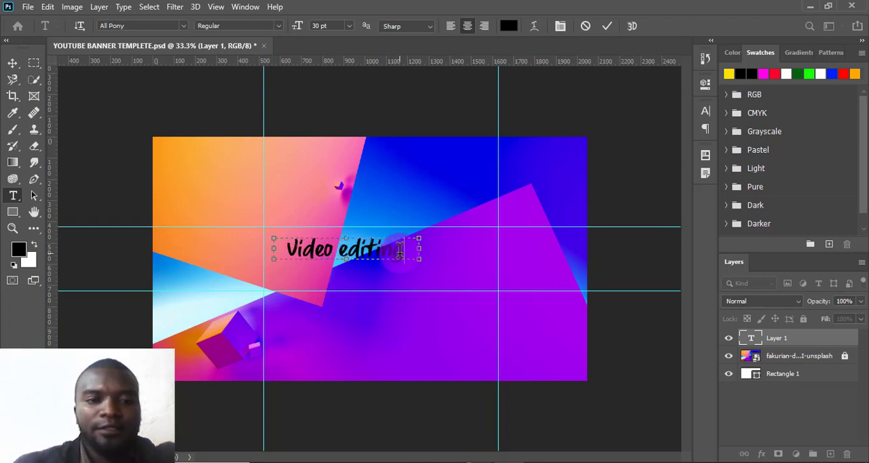
click(607, 25)
key(v)
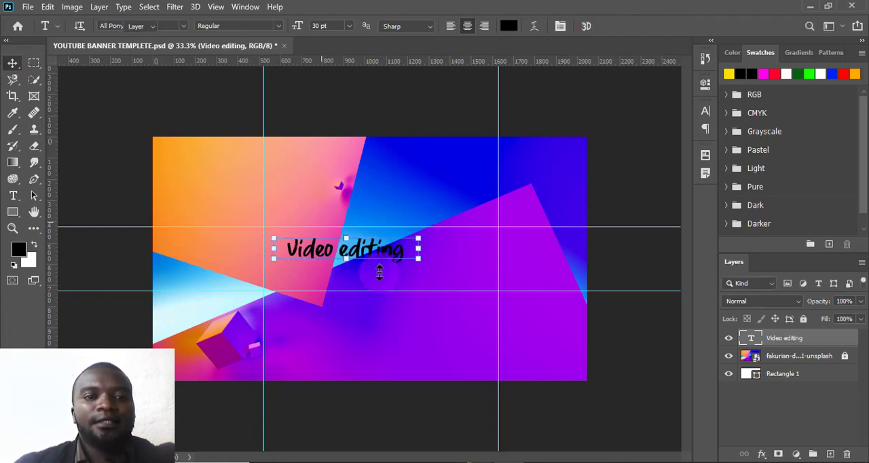
drag(335, 252, 356, 255)
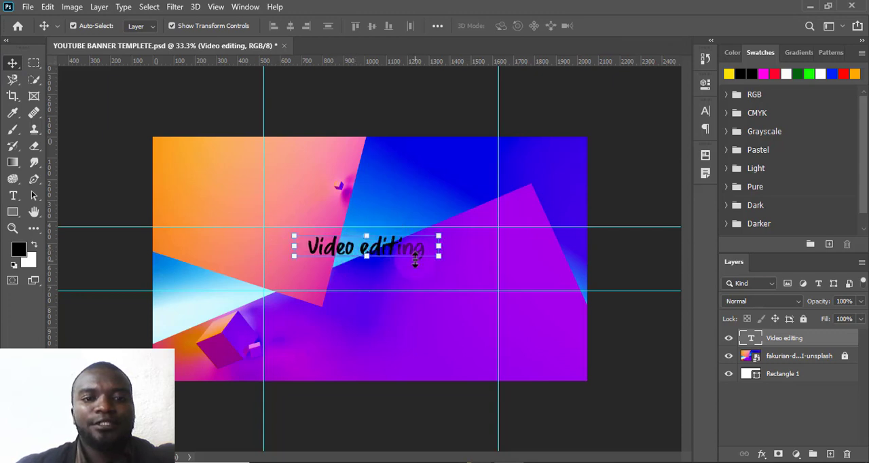
- Scale down the "Video editing" text and position it just below the upper horizontal guide
drag(424, 253, 409, 254)
drag(324, 249, 328, 242)
click(624, 28)
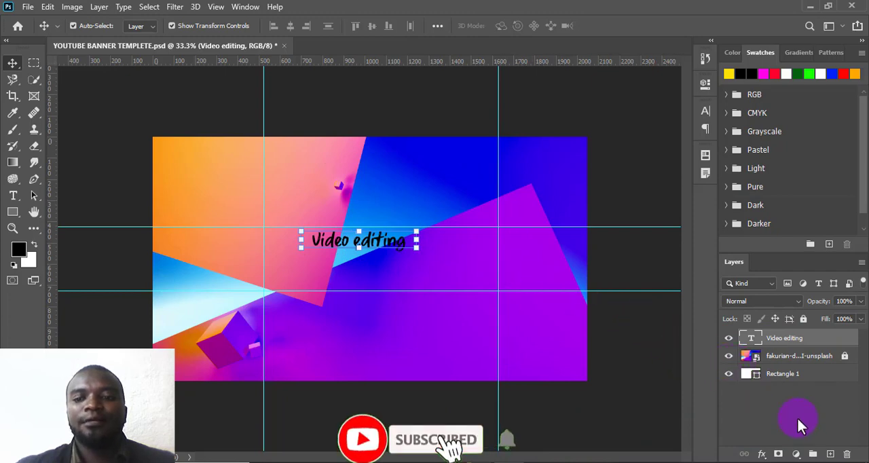
- Place the yt-6273367 image from the YouTube Banners Resources folder as an embedded object
click(27, 15)
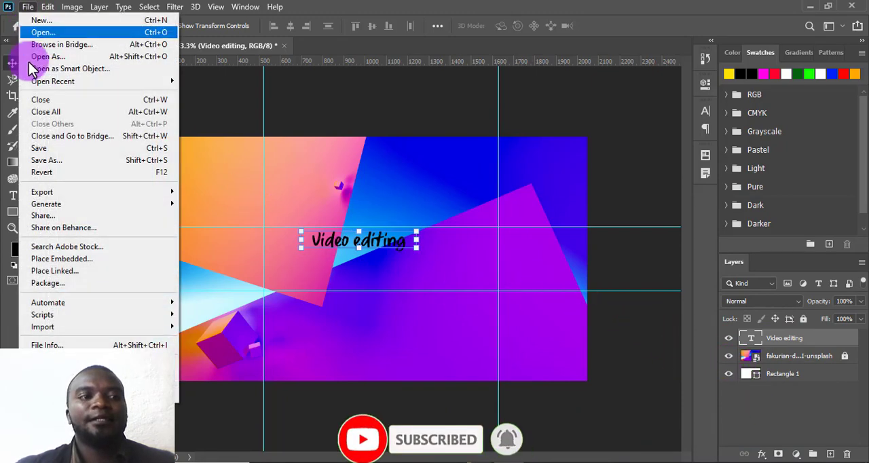
click(47, 259)
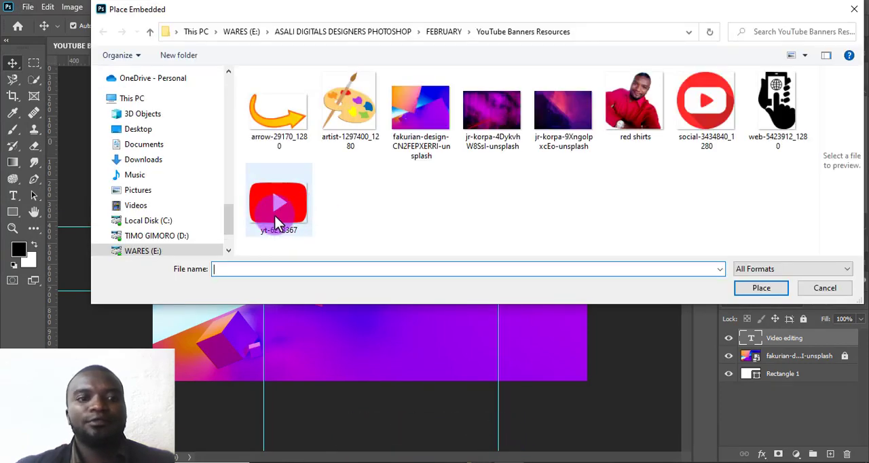
click(282, 221)
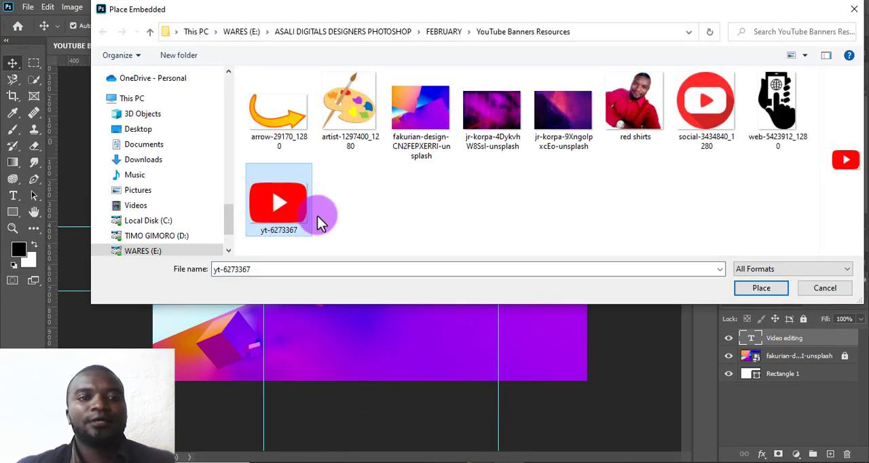
click(761, 291)
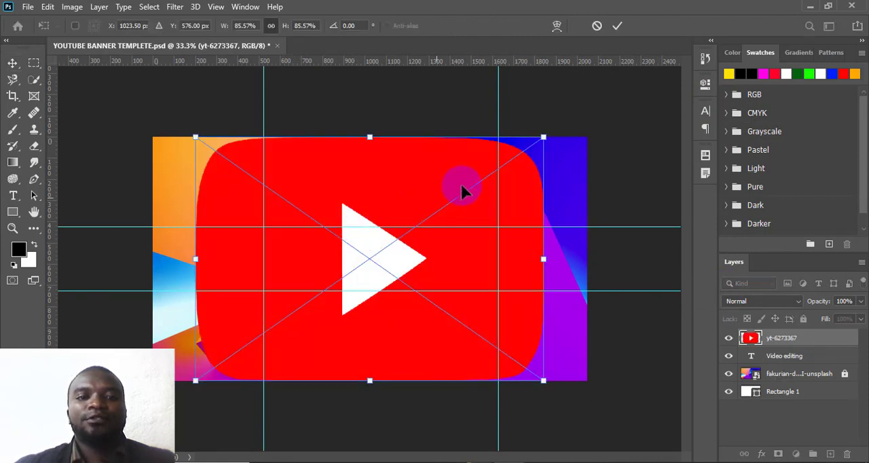
- Scale the placed YouTube logo proportionally to about 8.76% and position it beside the start of the "Video editing" text, within the guides
drag(543, 136, 228, 316)
drag(252, 341, 304, 253)
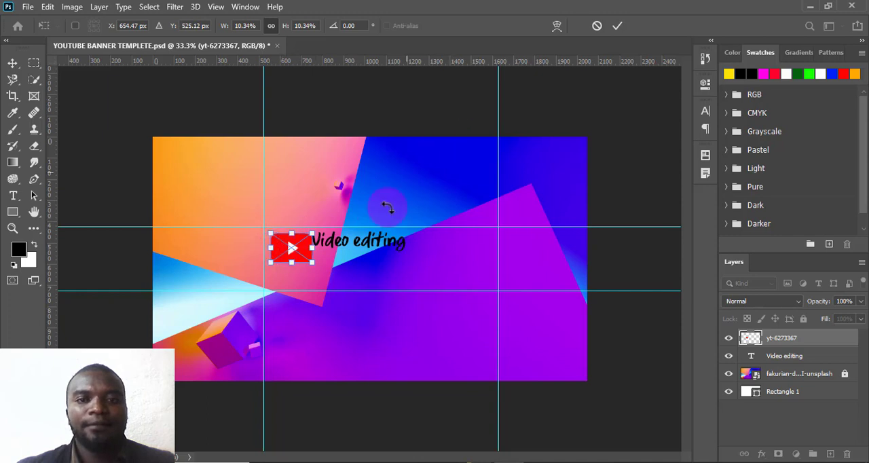
drag(313, 263, 295, 247)
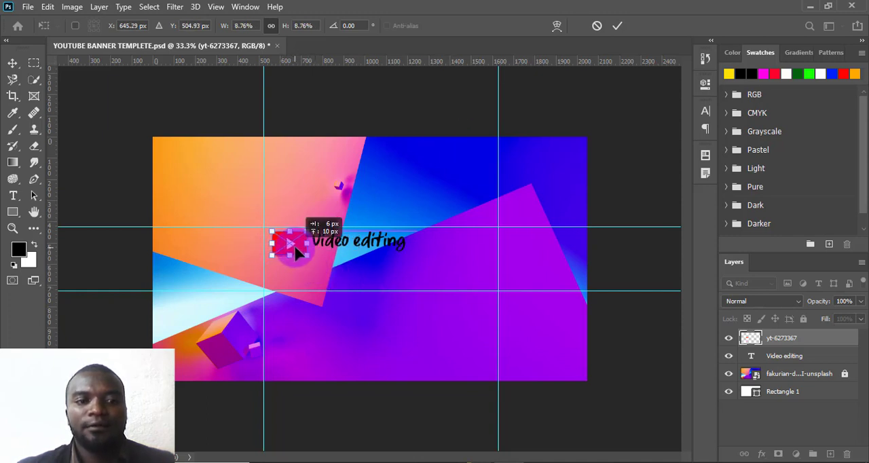
click(612, 26)
click(346, 243)
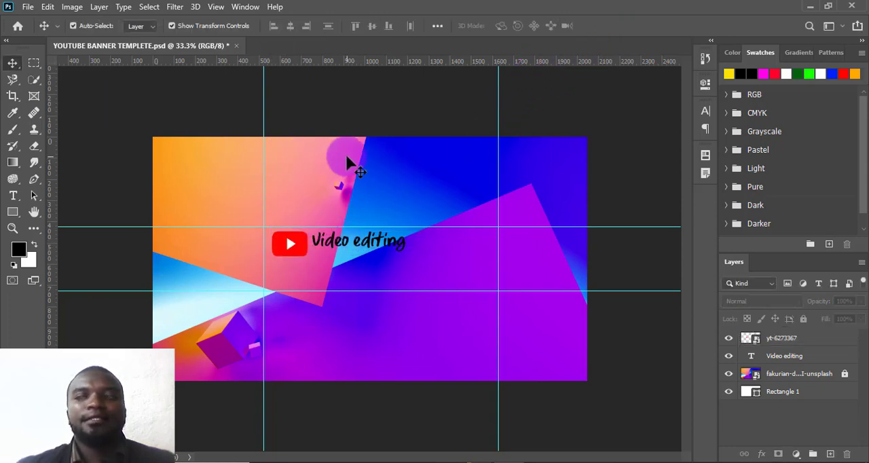
- Place the artist-1297400_1280 palette image from the YouTube Banners Resources folder as an embedded object
click(28, 8)
click(64, 268)
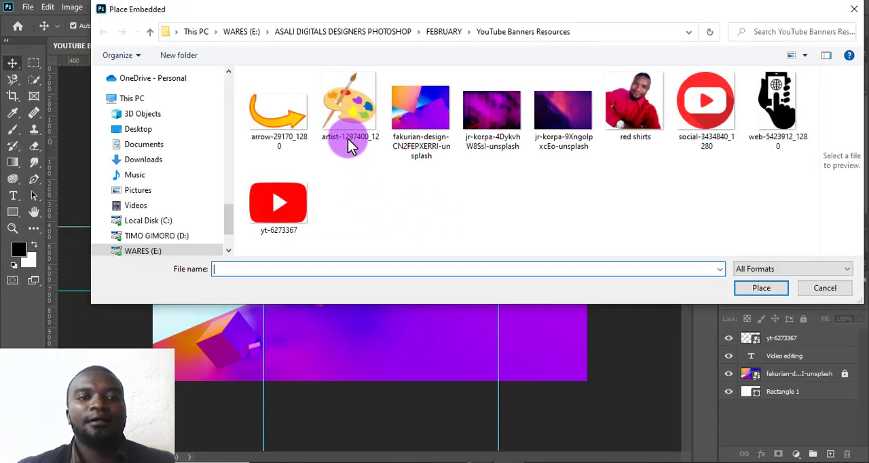
click(350, 142)
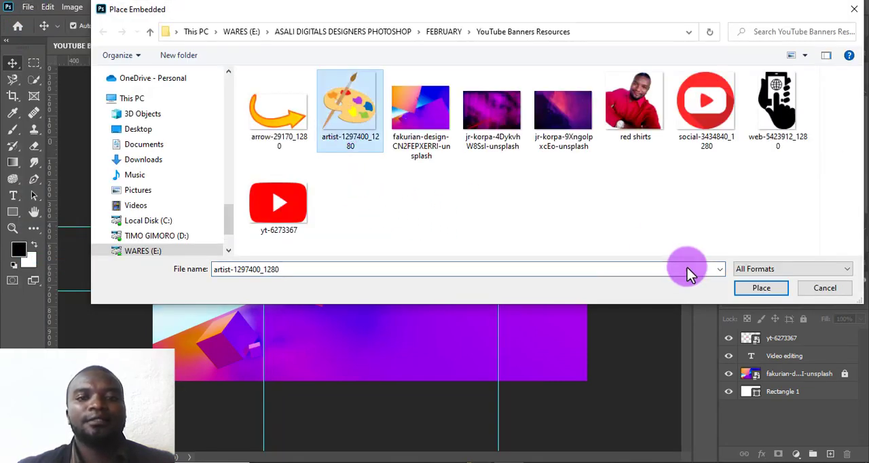
click(760, 288)
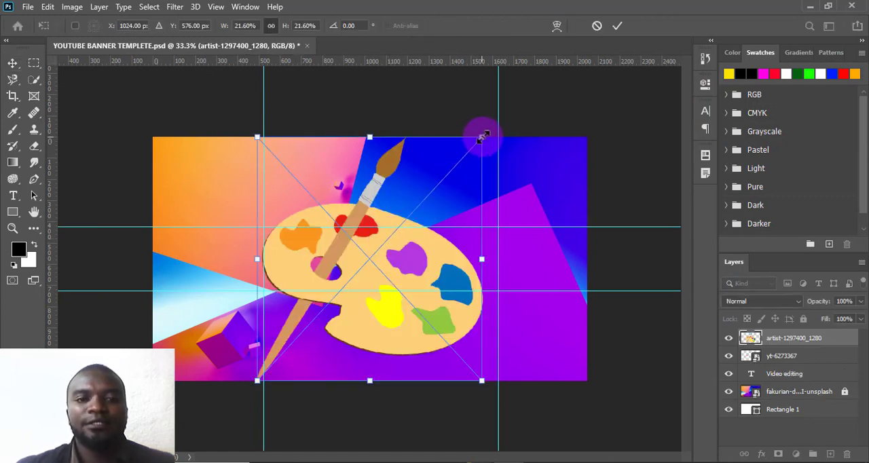
- Scale the palette image proportionally to about 2.47% and position it directly beneath the YouTube logo
drag(483, 136, 312, 249)
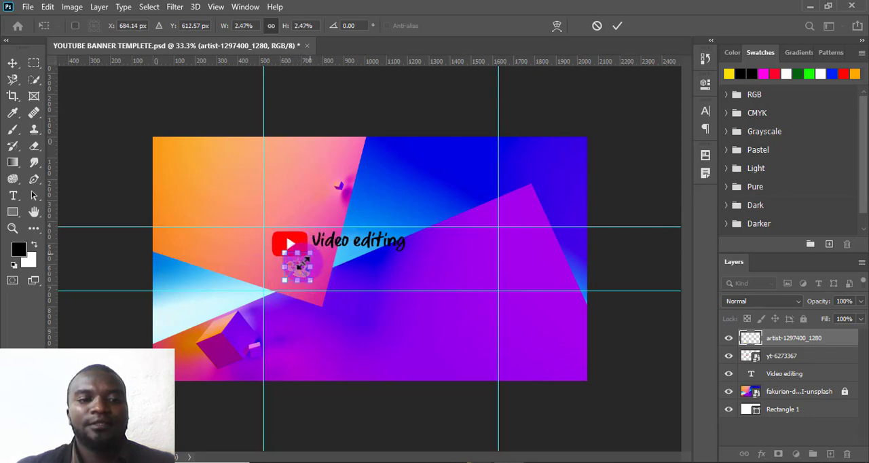
click(614, 28)
click(307, 273)
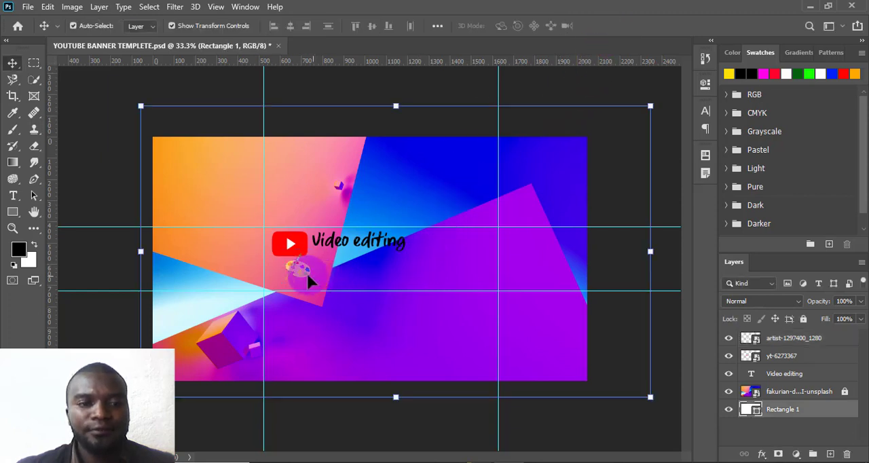
drag(293, 267, 286, 265)
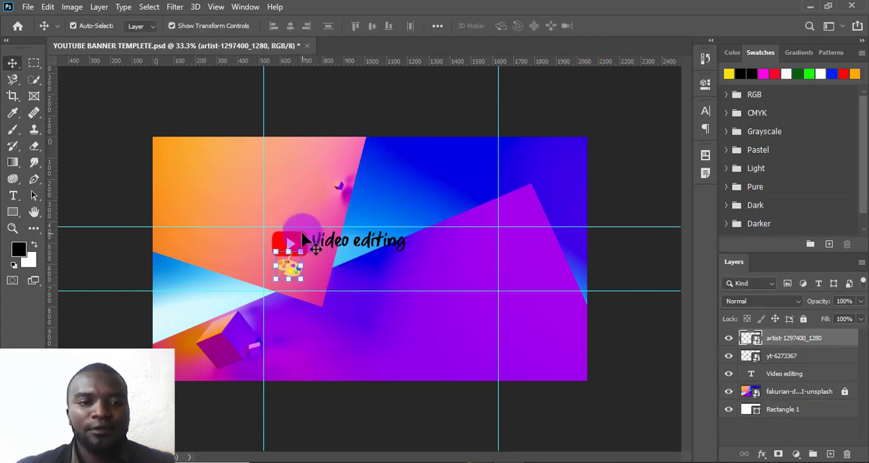
- Shrink the YouTube logo slightly so it clears the palette icon and the text
click(304, 251)
click(295, 250)
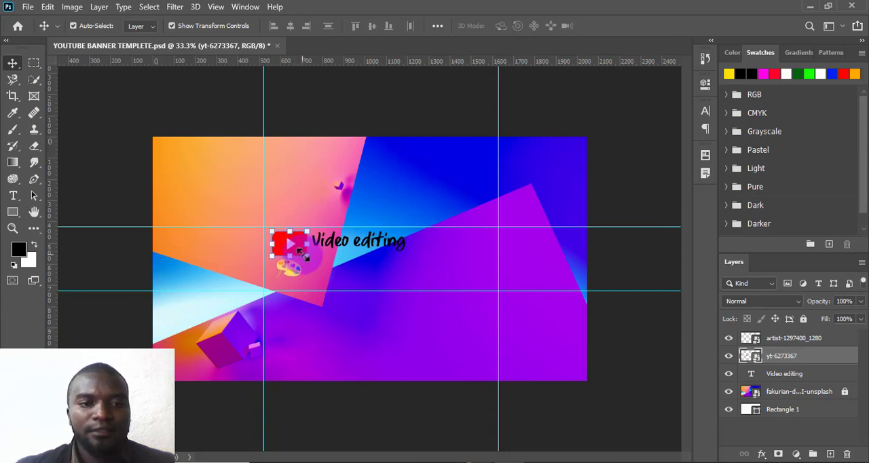
mouse_move(301, 254)
mouse_down()
mouse_move(287, 270)
mouse_move(295, 266)
mouse_up()
click(617, 26)
click(310, 268)
click(359, 273)
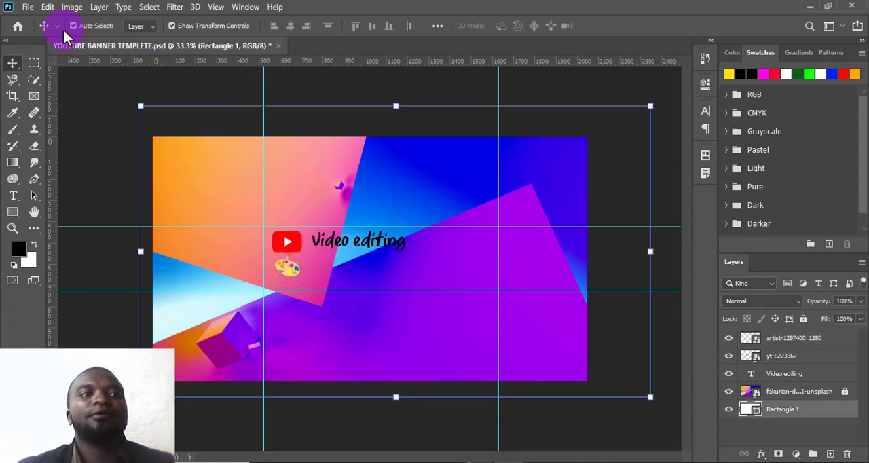
- Place the web-5423912_1280 image as an embedded object and move its layer above the fakurian-design background layer
click(28, 8)
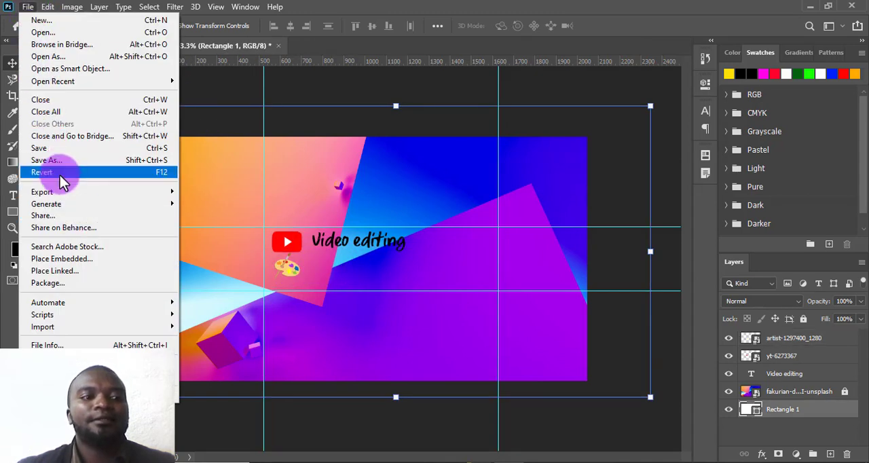
click(65, 259)
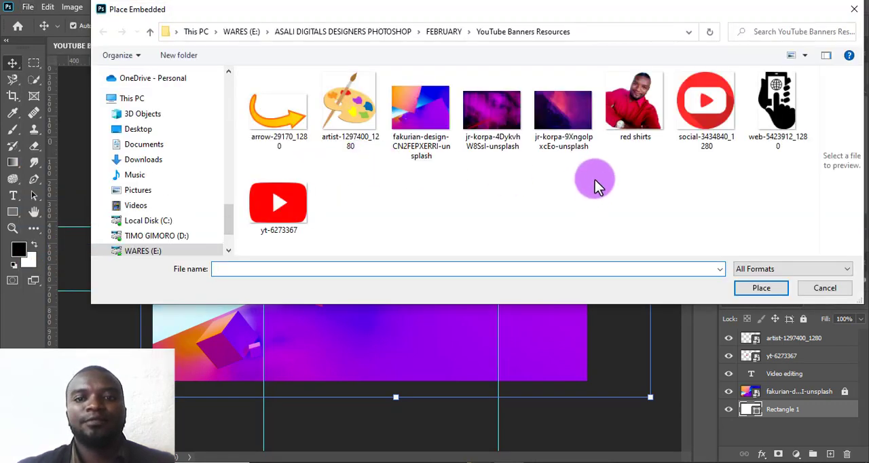
click(787, 119)
click(761, 287)
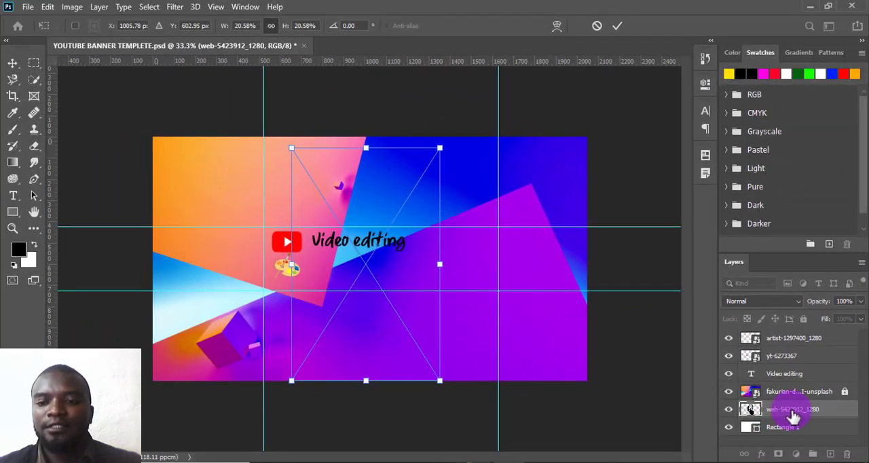
drag(793, 415, 788, 388)
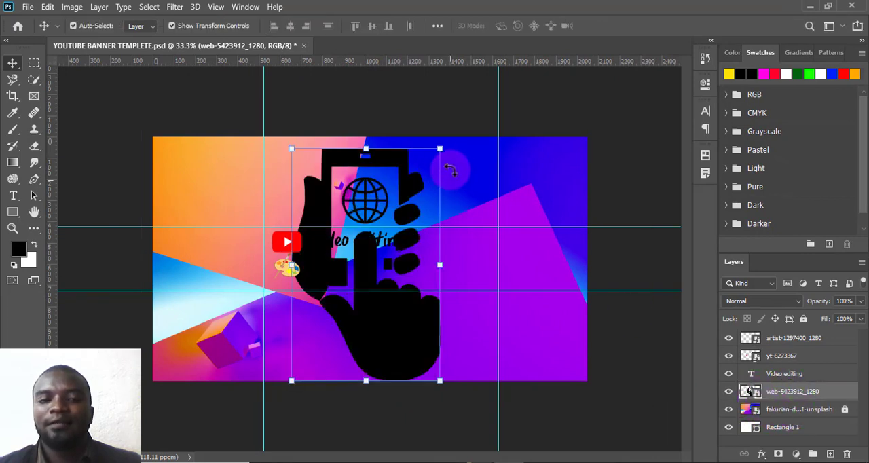
- Scale the hand-and-phone web icon proportionally to about 3.45% and position it just below the palette icon
drag(439, 150, 335, 312)
drag(322, 353, 332, 316)
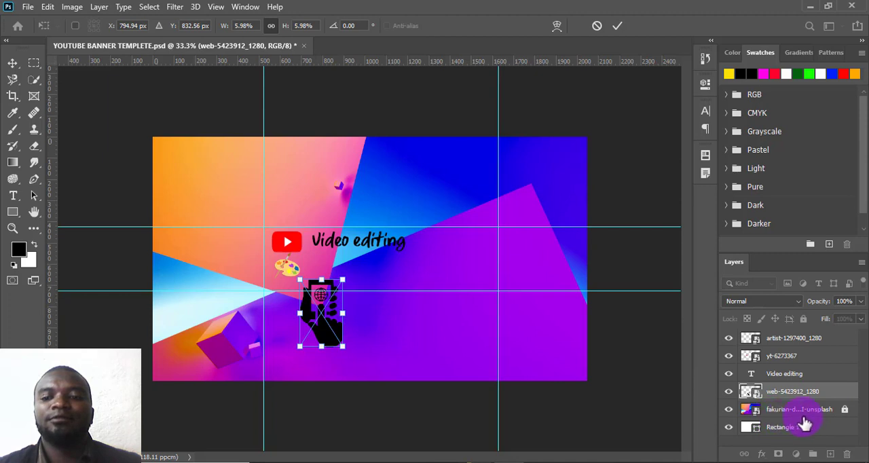
drag(342, 280, 298, 290)
click(617, 26)
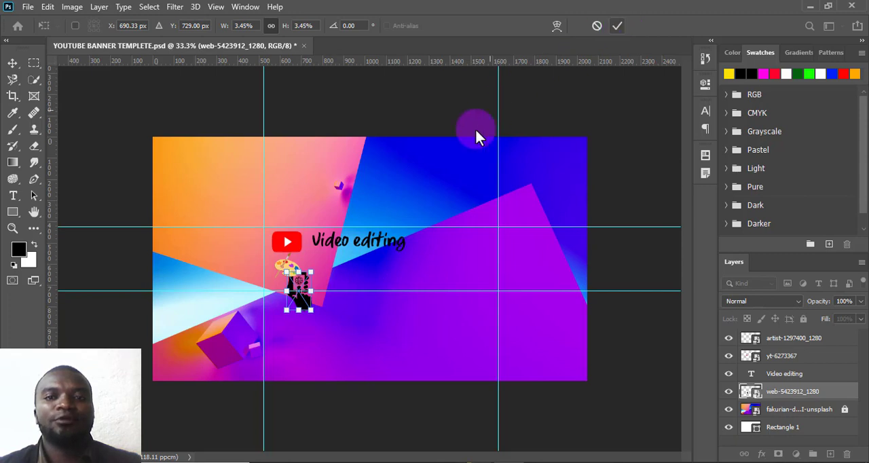
click(620, 162)
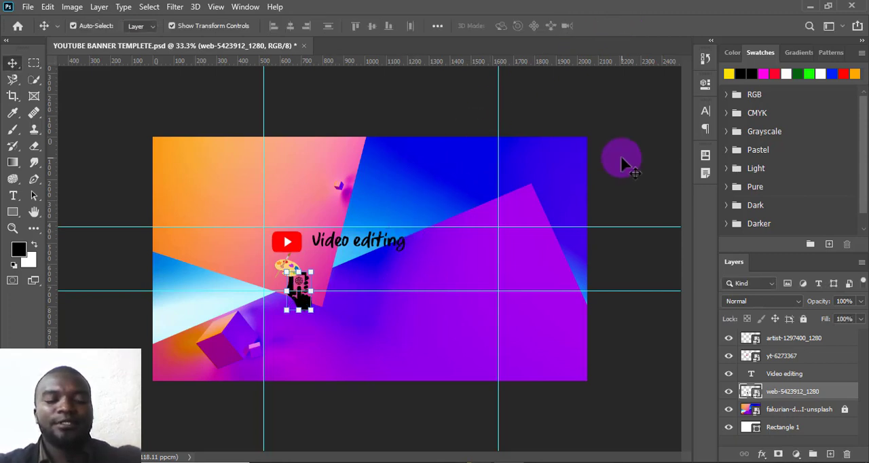
- Scale the YouTube logo proportionally to about 4.93% and position it just below the upper guide, near the first vertical guide
key(ctrl+plus)
key(ctrl+plus)
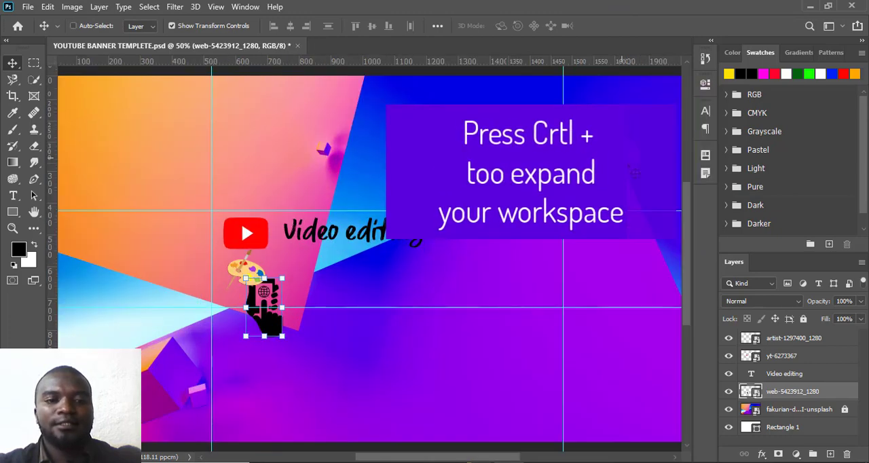
key(ctrl+plus)
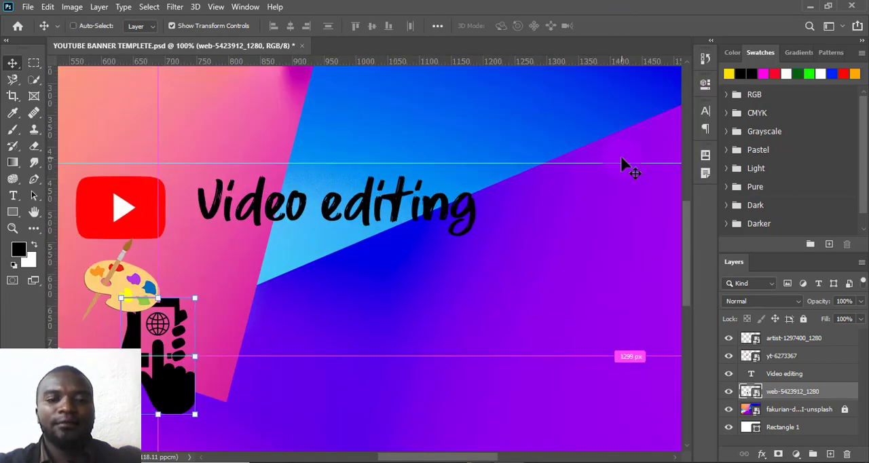
key(ctrl+minus)
click(494, 163)
click(204, 142)
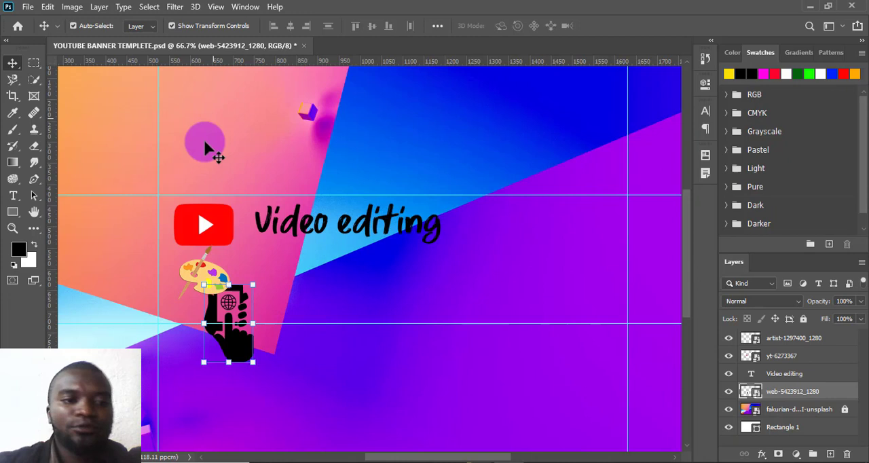
click(177, 210)
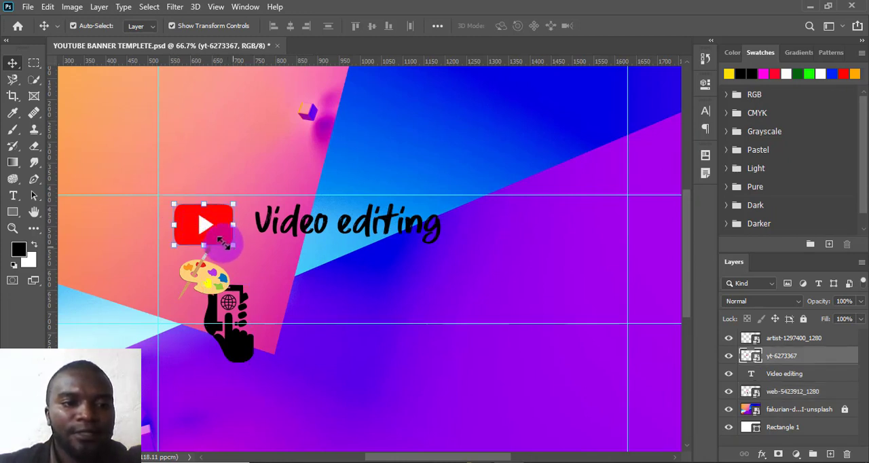
drag(224, 241, 193, 212)
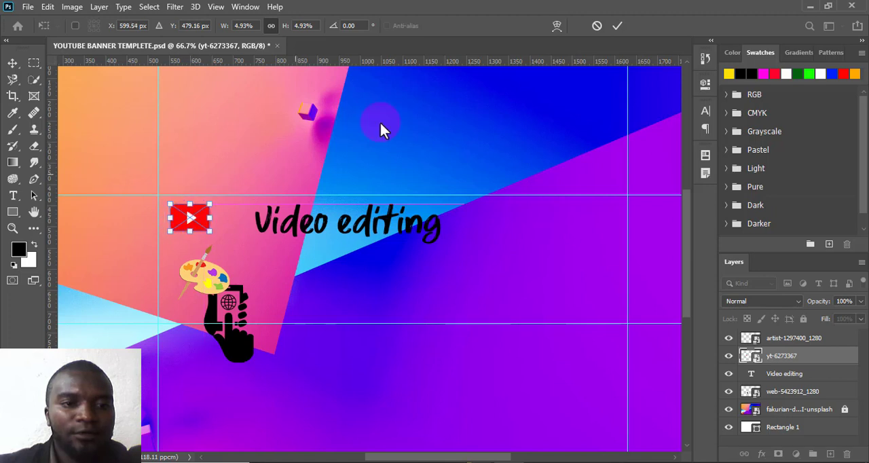
- Scale the palette icon proportionally to about 1.55% and position it directly under the YouTube logo
click(205, 278)
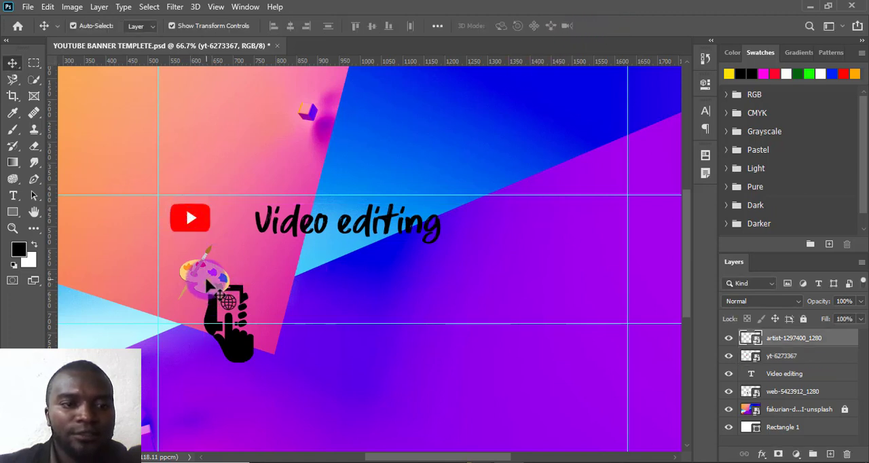
drag(229, 299, 194, 257)
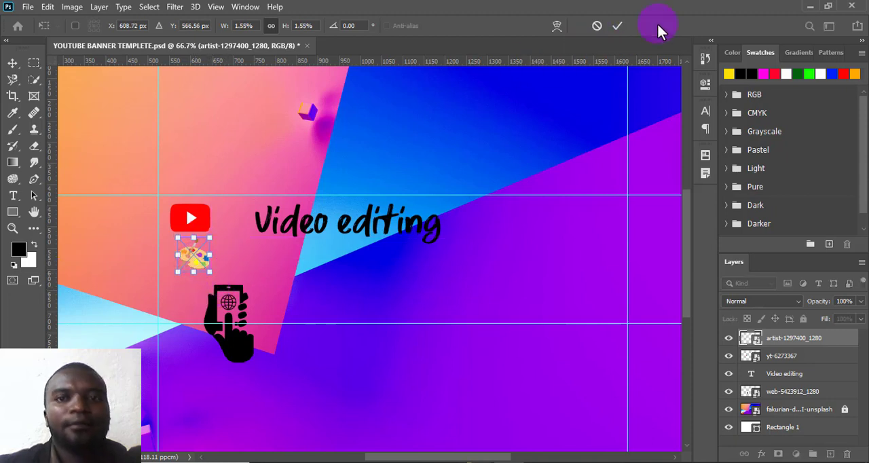
click(617, 27)
click(251, 327)
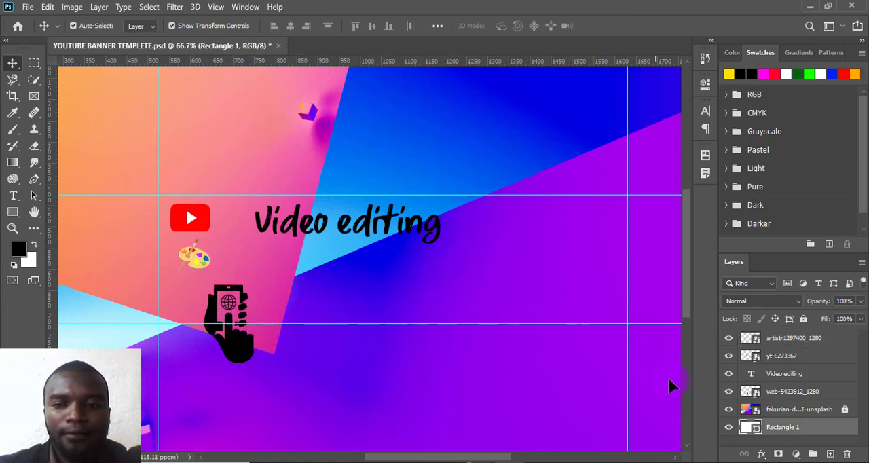
- Scale the web-5423912_1280 icon proportionally to about 1.97% and position it under the palette, above the lower guide
click(774, 396)
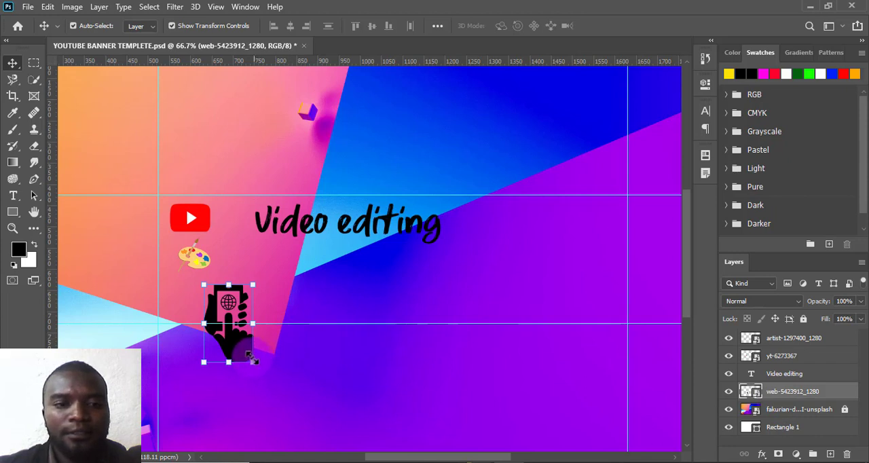
drag(252, 360, 235, 316)
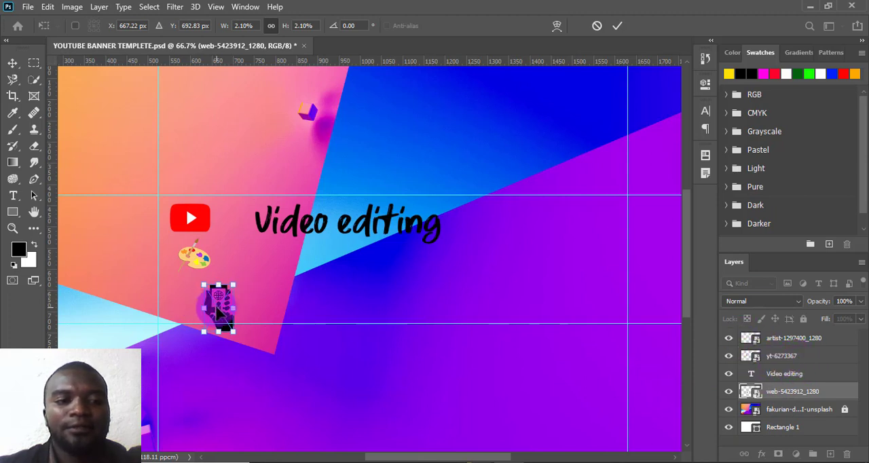
mouse_move(217, 311)
mouse_down()
mouse_move(199, 298)
mouse_move(208, 317)
mouse_up()
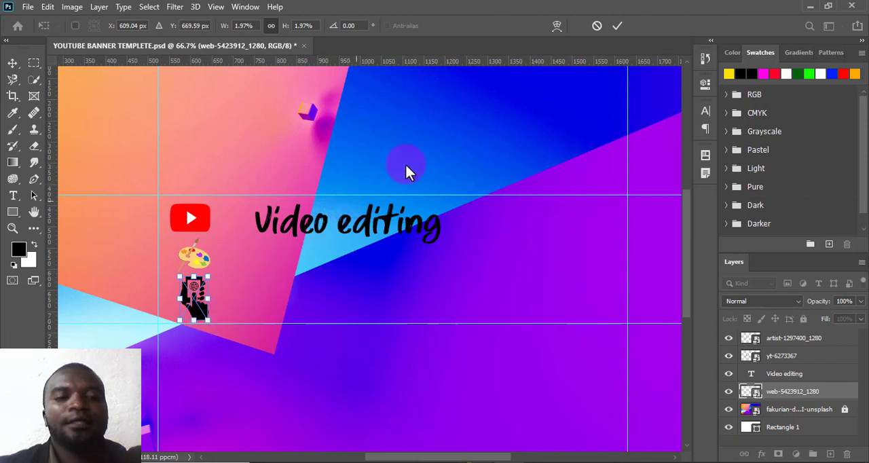
click(619, 26)
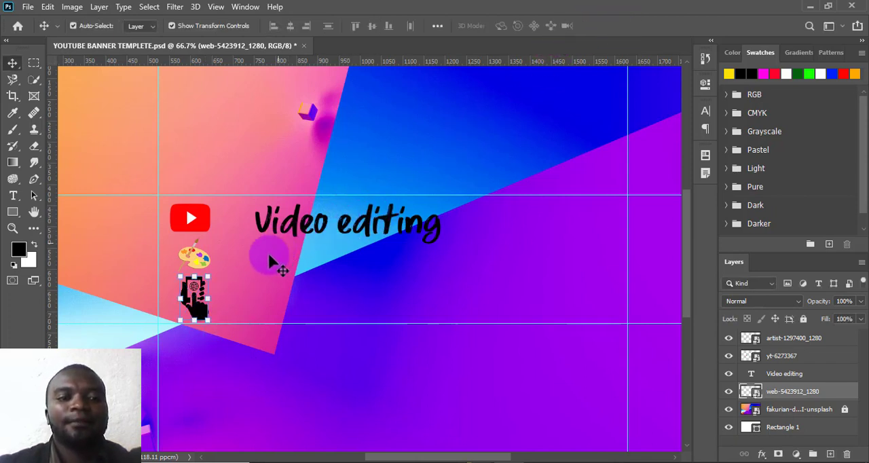
- Scale the Video editing text proportionally to about 56.66% and position it beside the YouTube logo
click(329, 224)
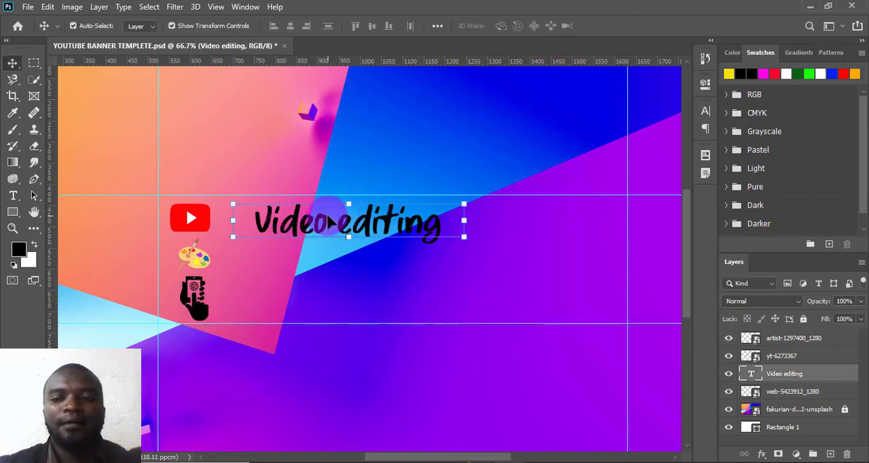
drag(329, 222, 299, 225)
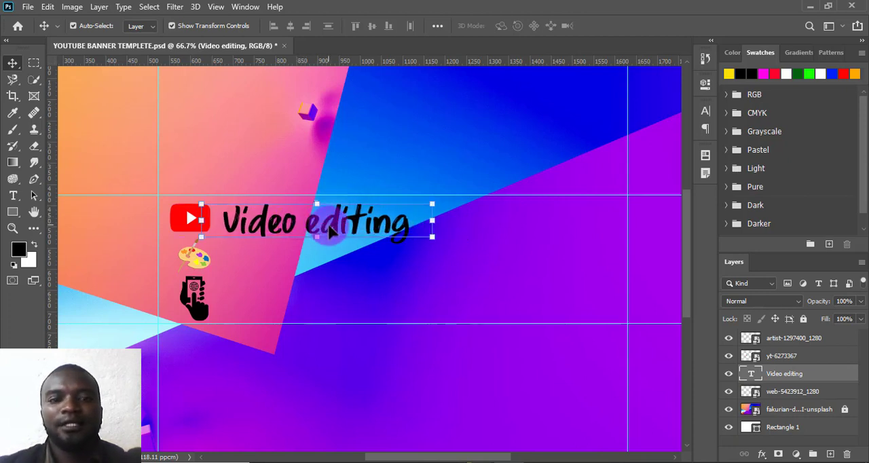
double_click(330, 231)
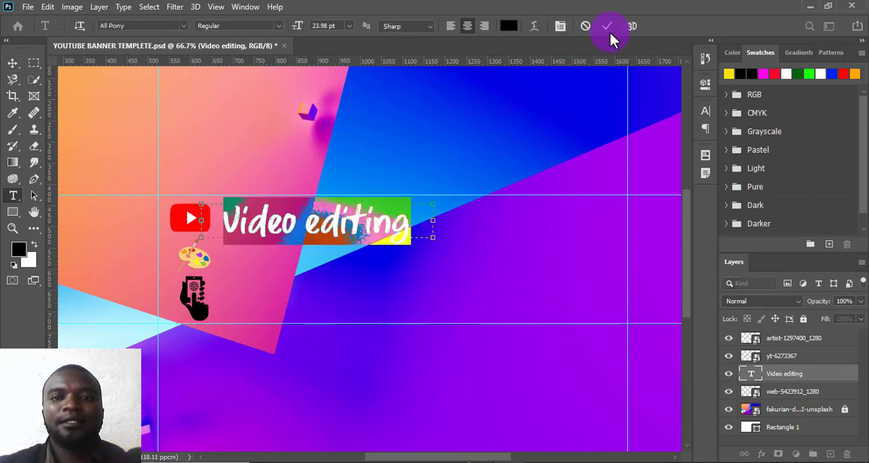
click(486, 204)
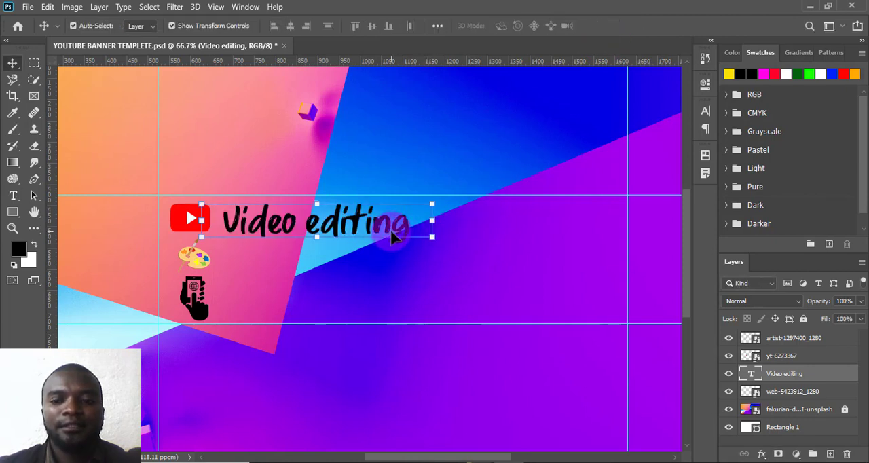
drag(432, 236, 330, 224)
drag(267, 213, 276, 217)
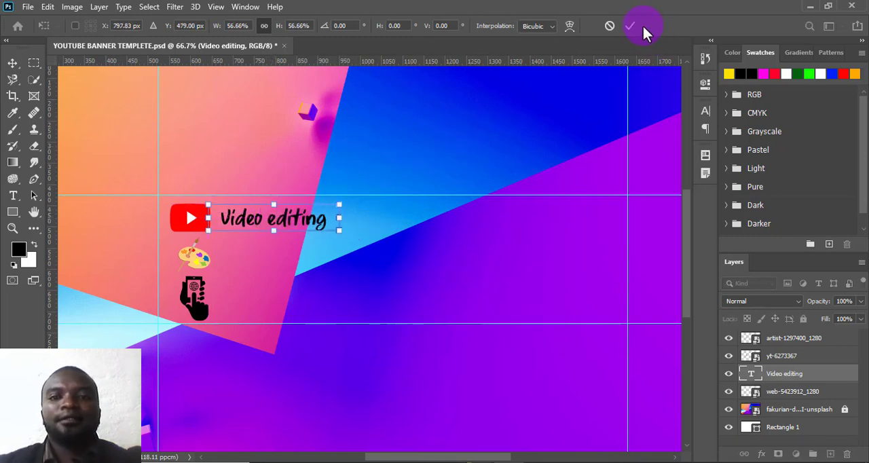
click(642, 30)
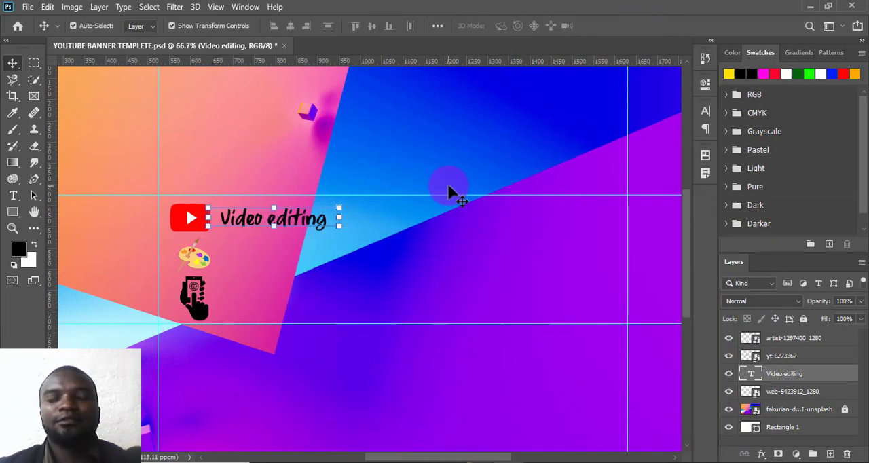
- Draw a black circle about 328 px in diameter with the Ellipse tool, beside the Video editing text
click(13, 215)
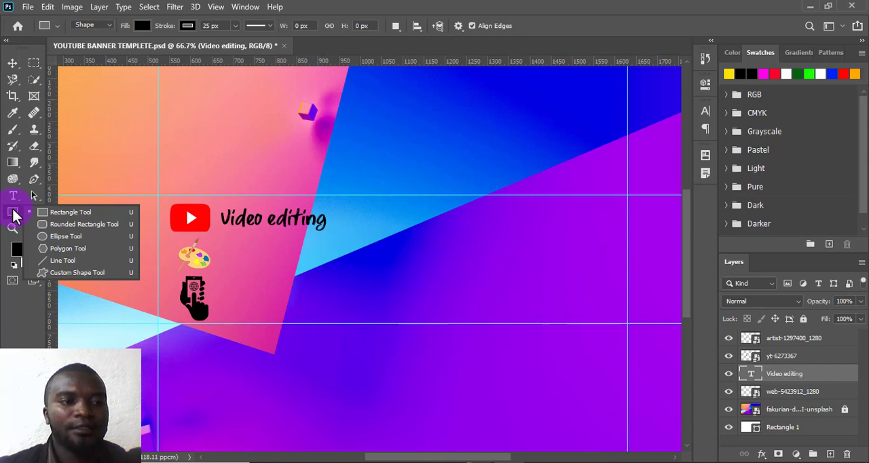
click(17, 217)
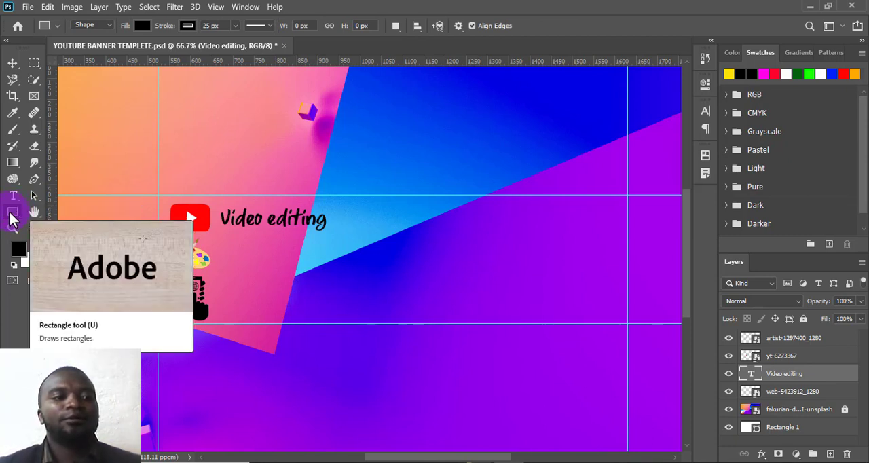
click(13, 216)
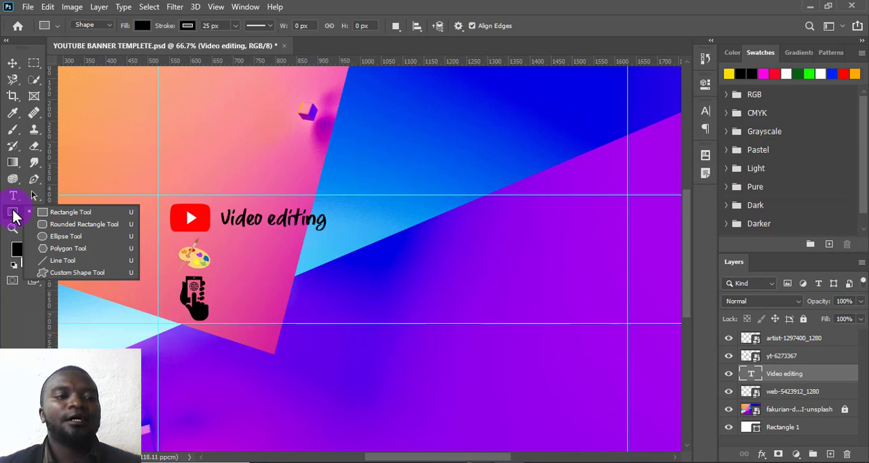
click(59, 238)
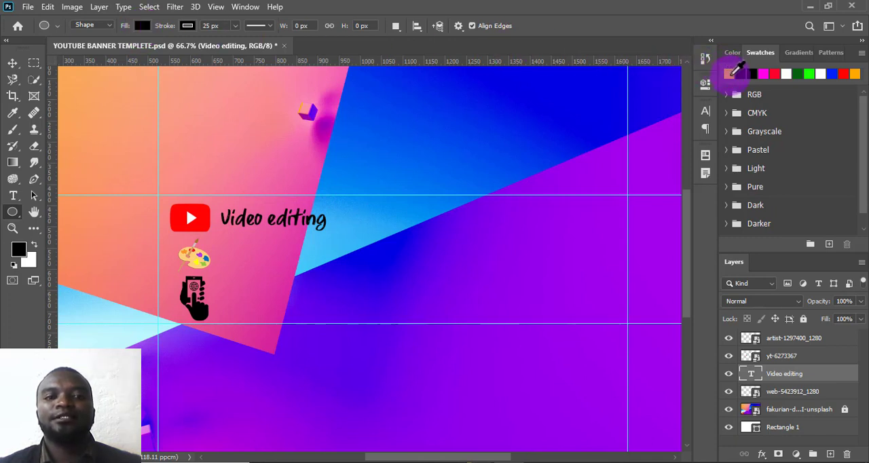
drag(729, 74, 475, 146)
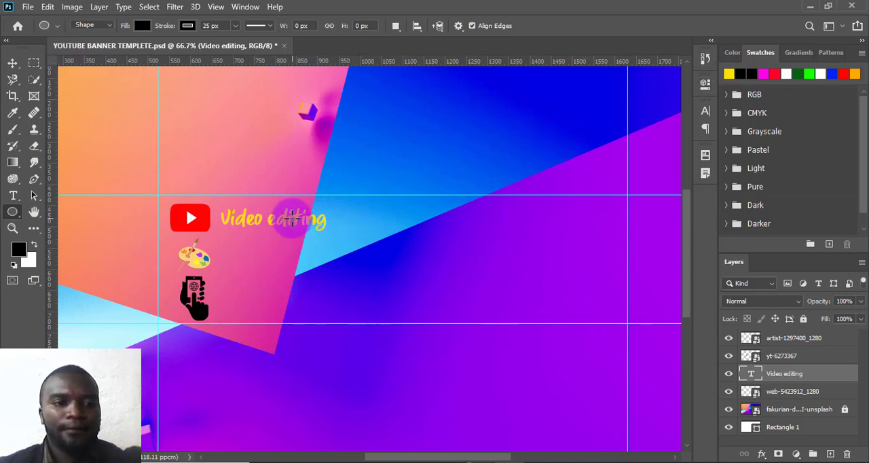
key(ctrl+z)
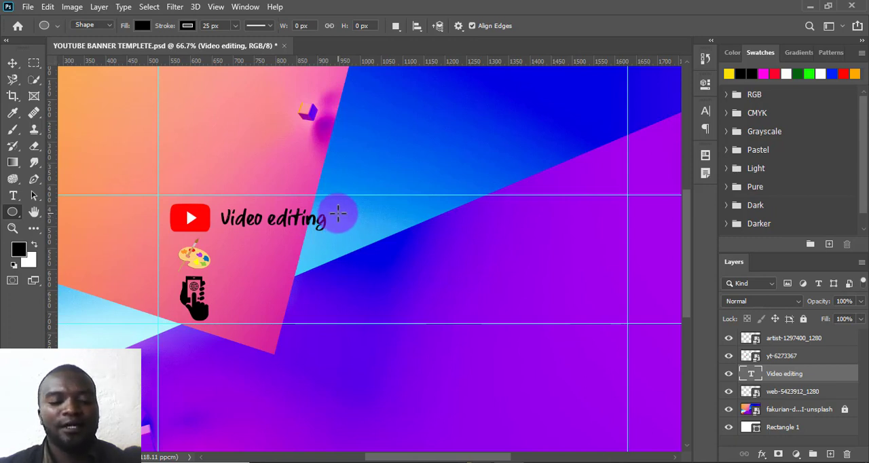
mouse_move(338, 214)
mouse_down()
mouse_move(458, 363)
mouse_move(477, 400)
mouse_up()
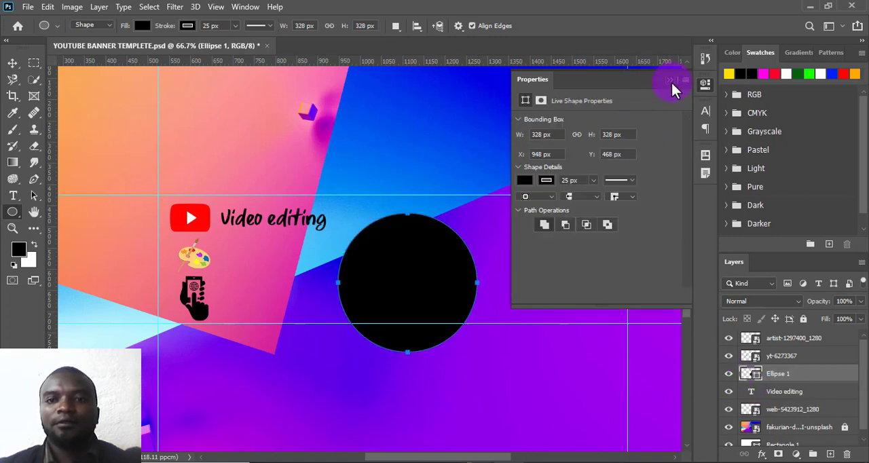
click(670, 80)
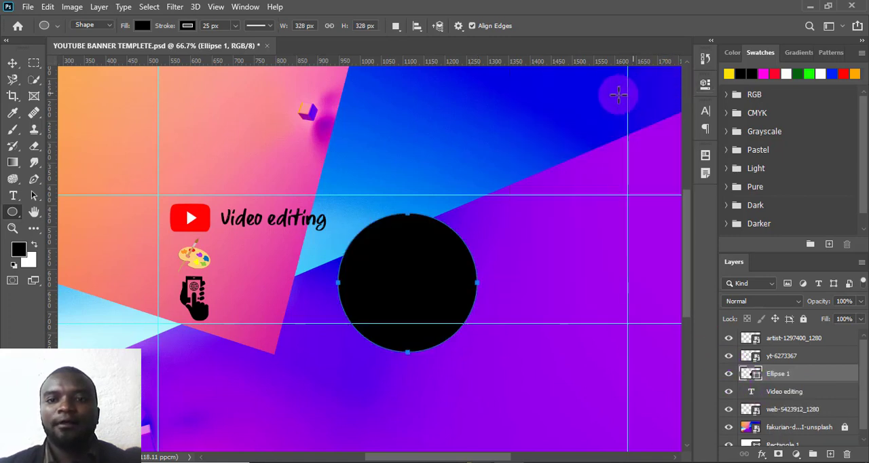
- Scale the black circle proportionally to about 86.28% and position it between the two horizontal guides, next to the Video editing text
click(13, 62)
drag(397, 269, 387, 251)
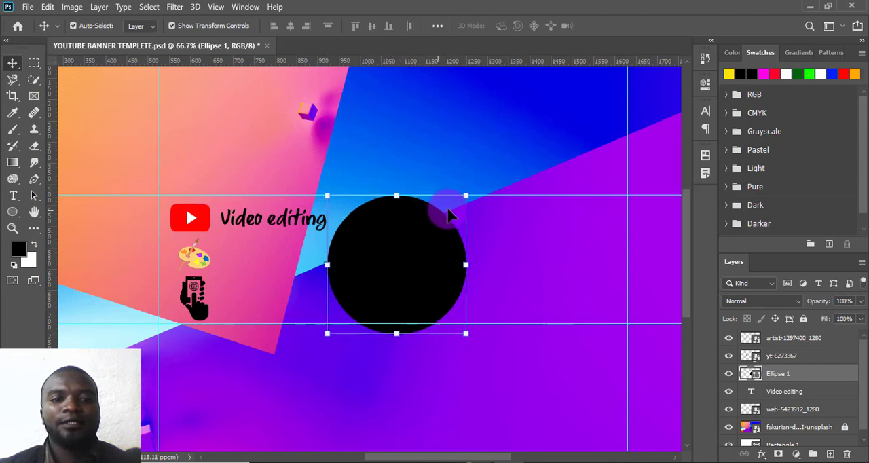
drag(463, 197, 453, 204)
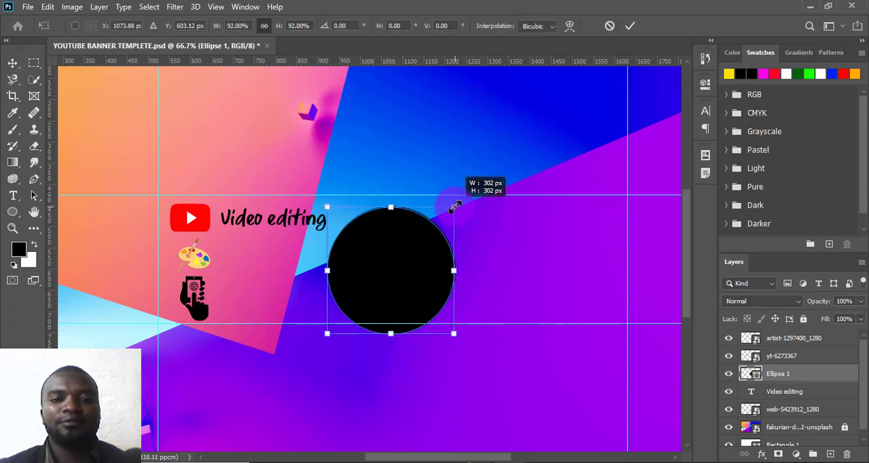
drag(391, 272, 380, 263)
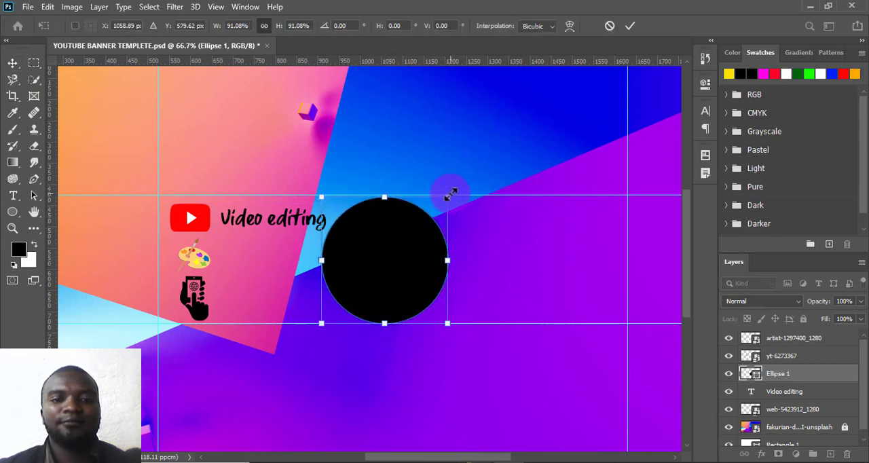
drag(443, 194, 440, 200)
drag(376, 259, 375, 254)
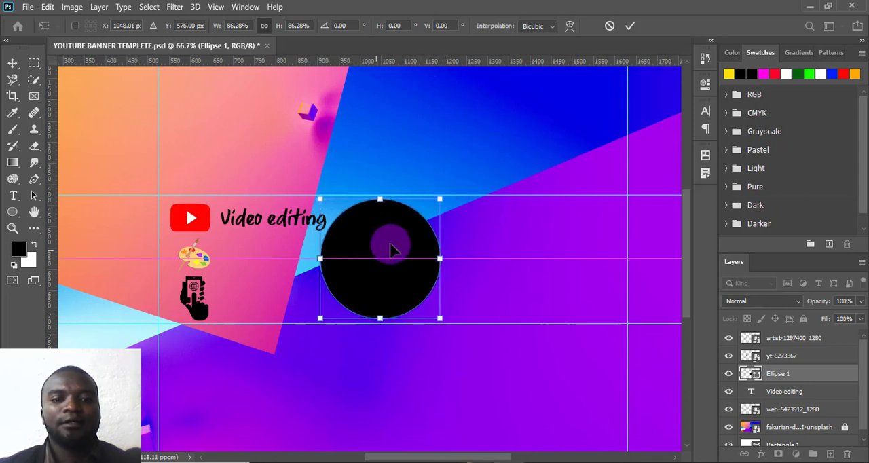
click(628, 27)
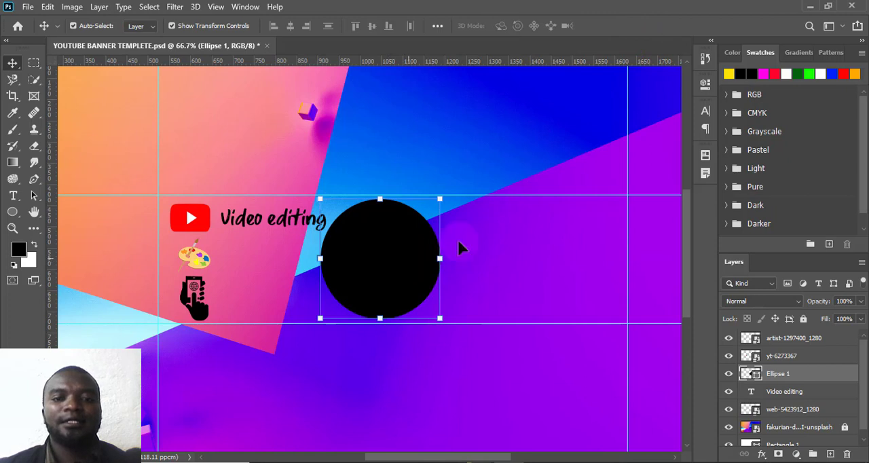
- Fill the circle with the yellow swatch and set its stroke width to 0 px
click(728, 74)
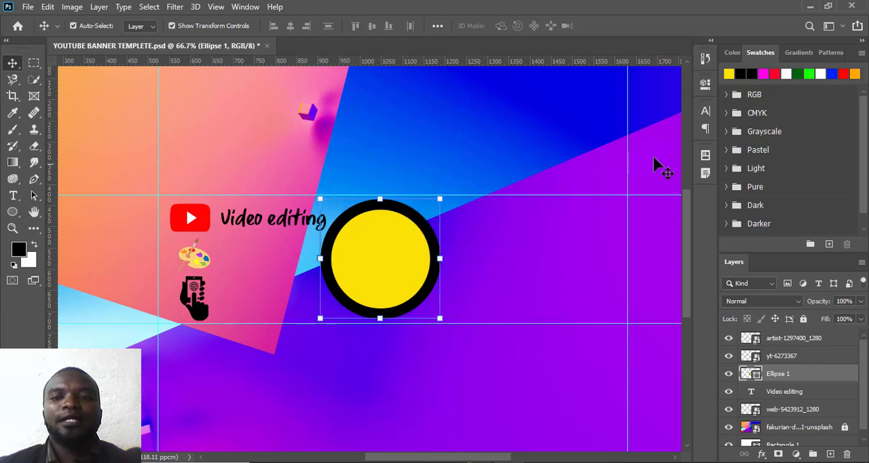
click(705, 88)
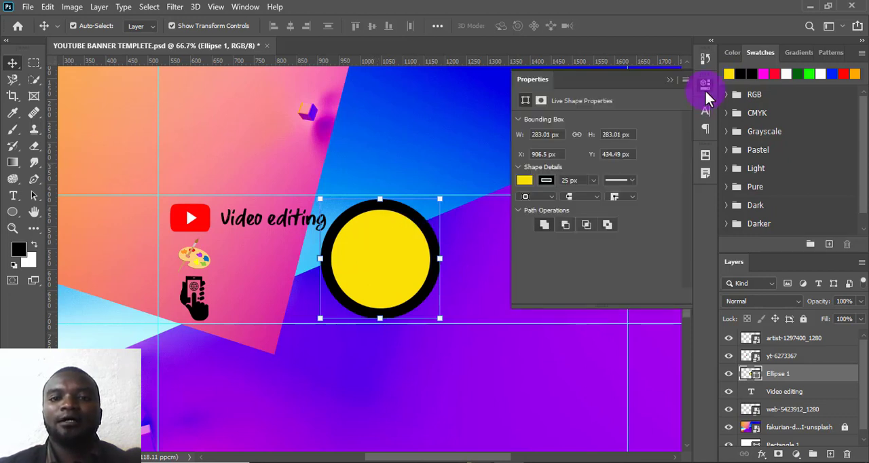
click(705, 91)
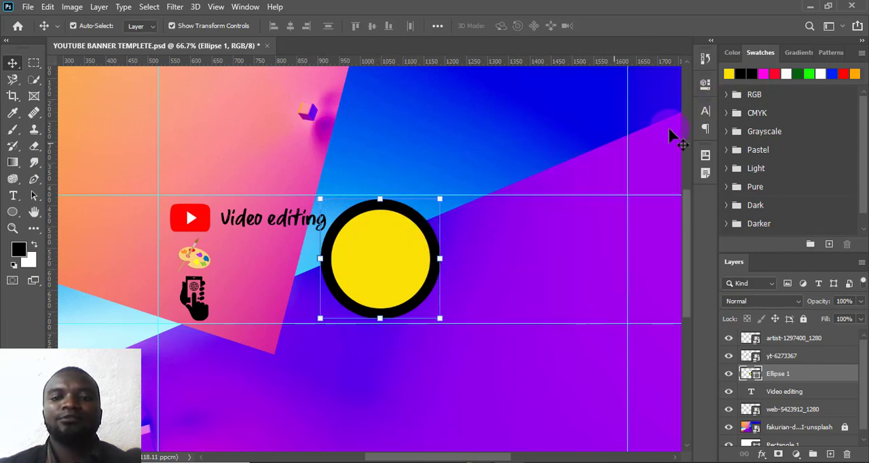
click(707, 86)
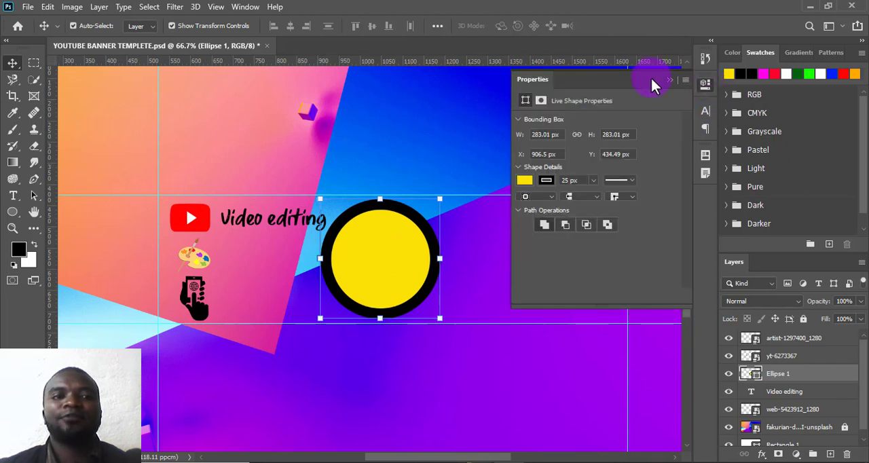
click(247, 7)
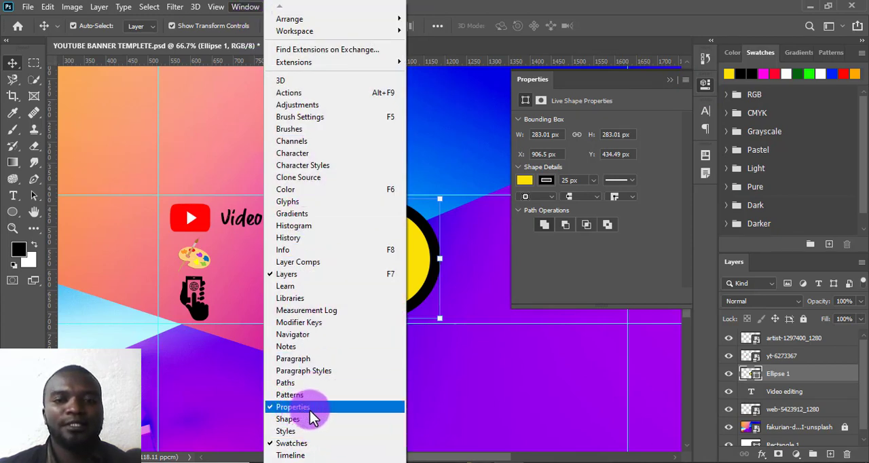
click(701, 84)
click(701, 85)
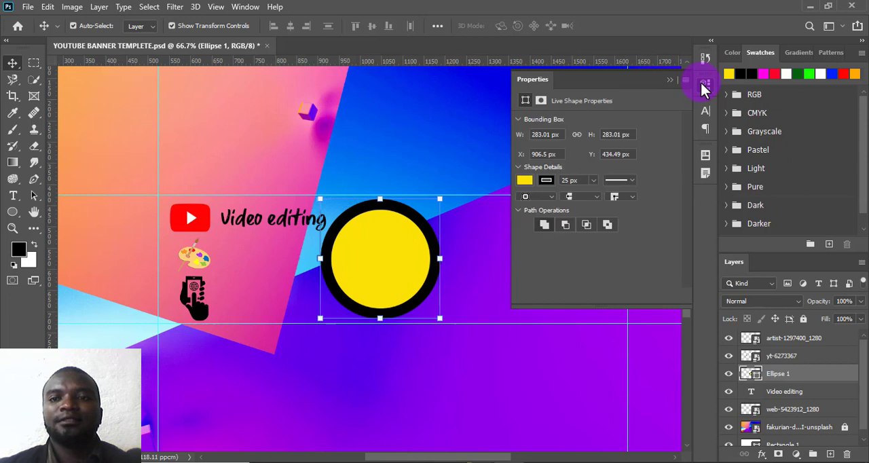
click(593, 180)
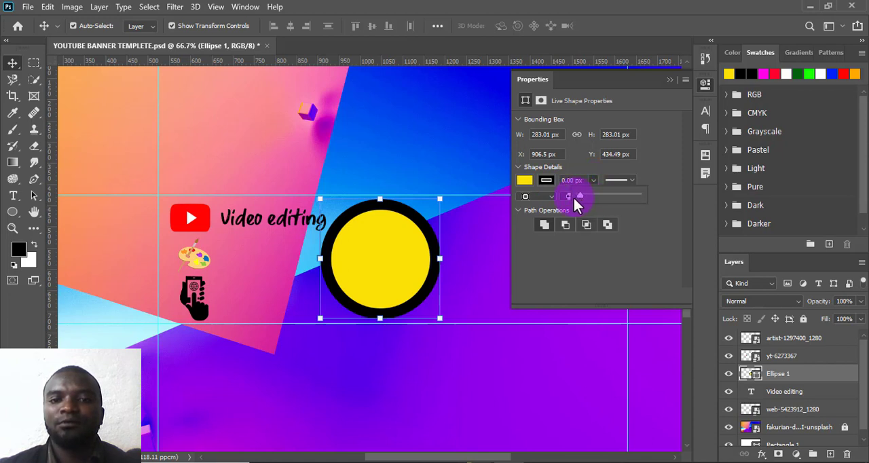
drag(575, 197, 580, 199)
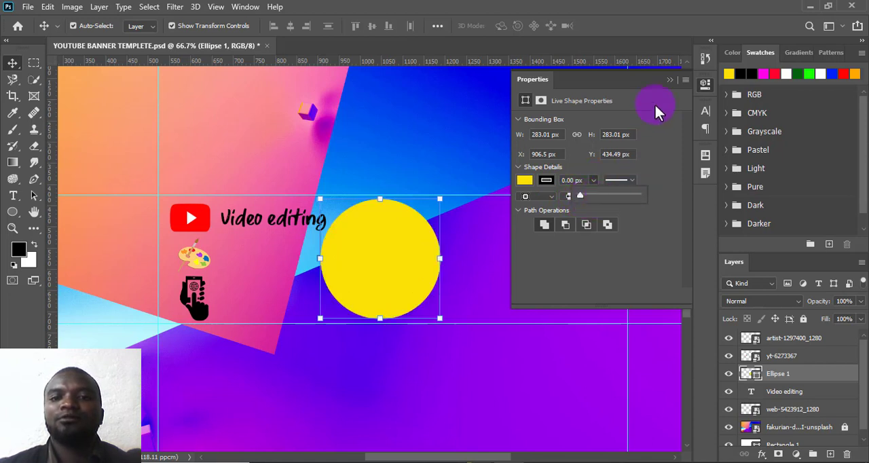
click(669, 79)
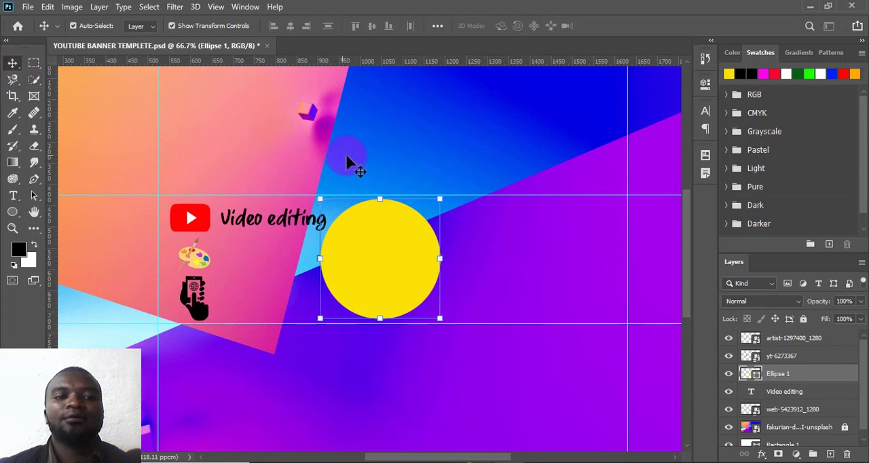
- Place the red shirts image as an embedded object directly above the yellow circle's layer
click(466, 169)
click(413, 268)
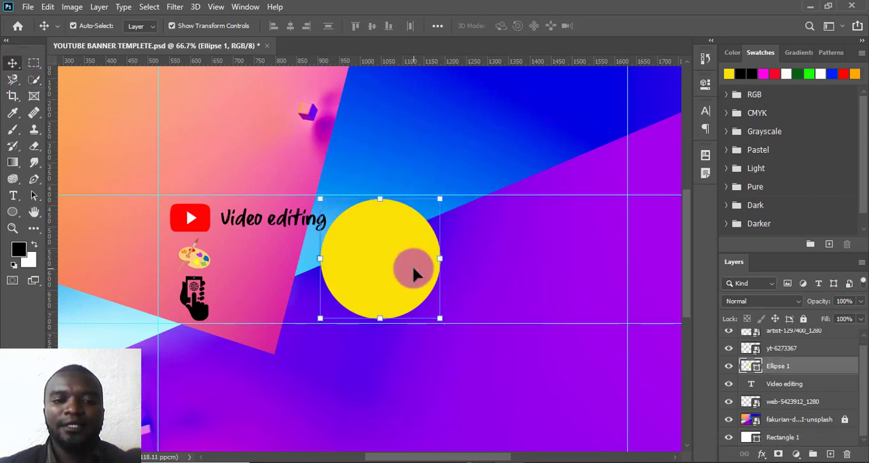
scroll(835, 400, up, 1)
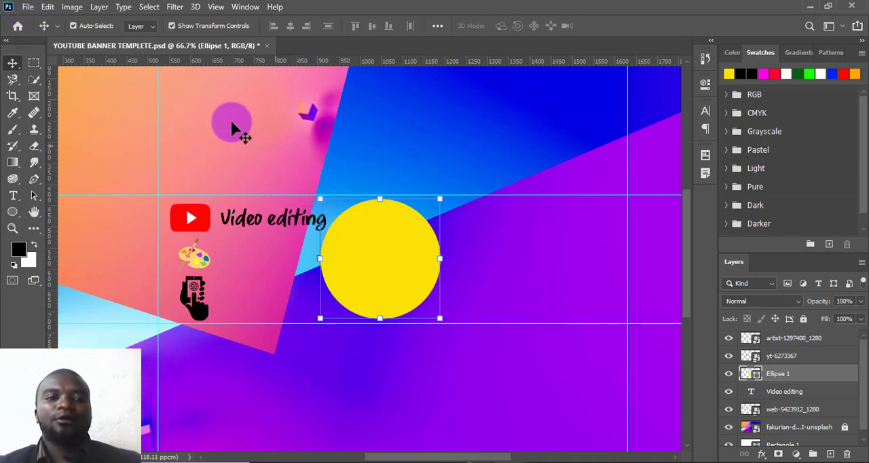
click(29, 9)
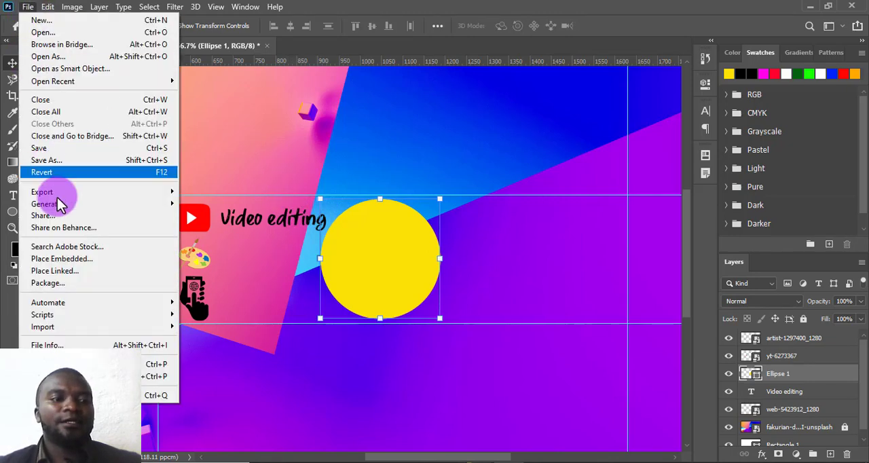
click(64, 260)
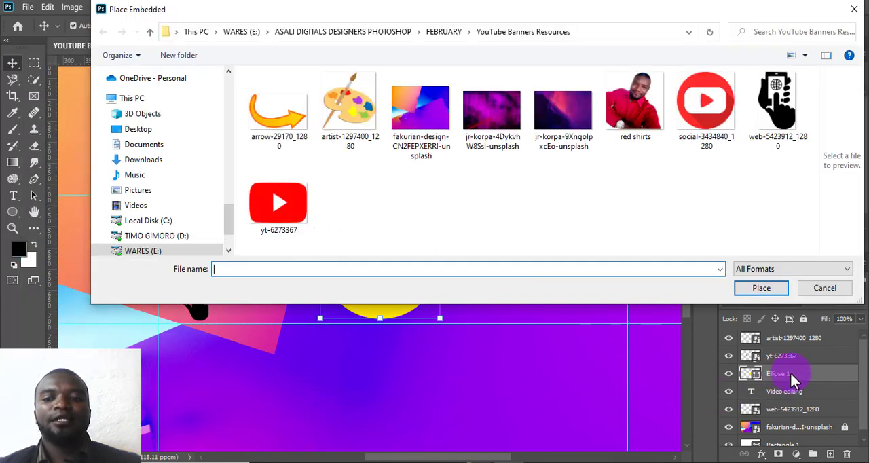
click(651, 139)
click(759, 288)
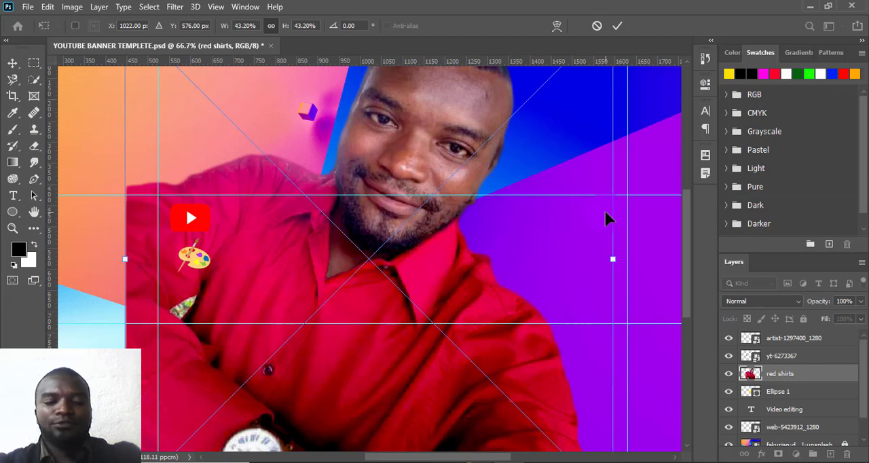
- Scale the red shirts portrait proportionally to about 10.86% and position it over the yellow circle
key(ctrl+minus)
key(ctrl+minus)
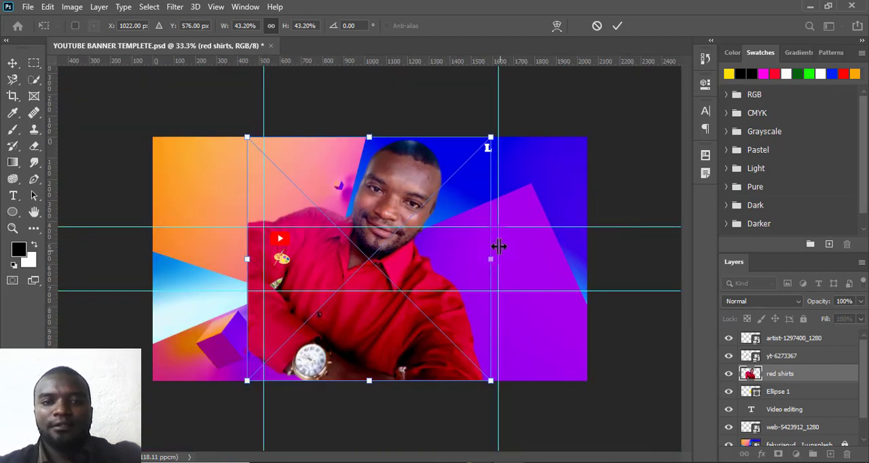
drag(493, 133, 355, 306)
drag(287, 363, 367, 299)
drag(426, 228, 399, 249)
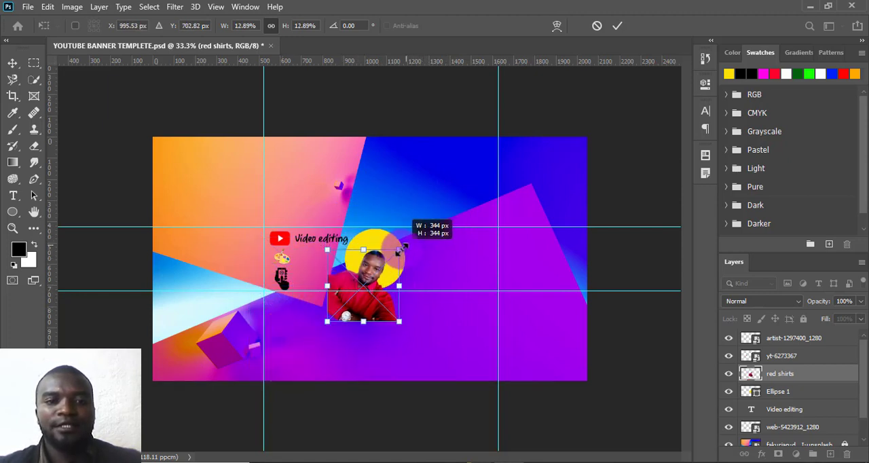
drag(361, 297, 379, 269)
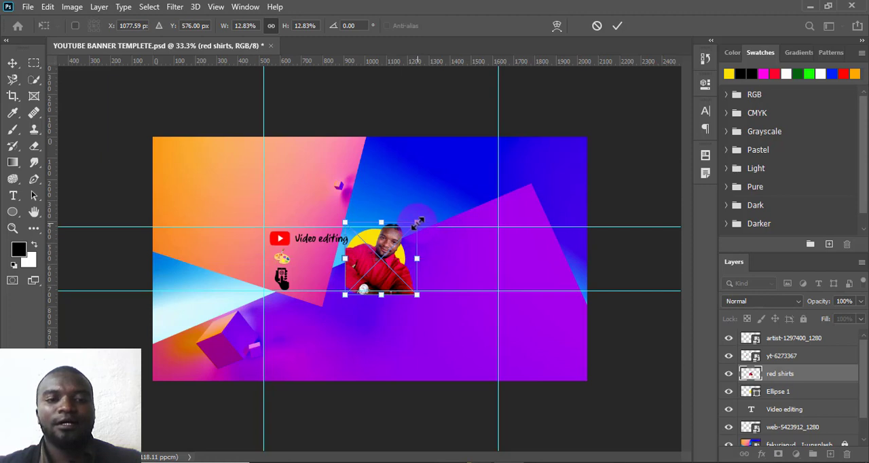
drag(417, 224, 406, 235)
drag(371, 271, 374, 254)
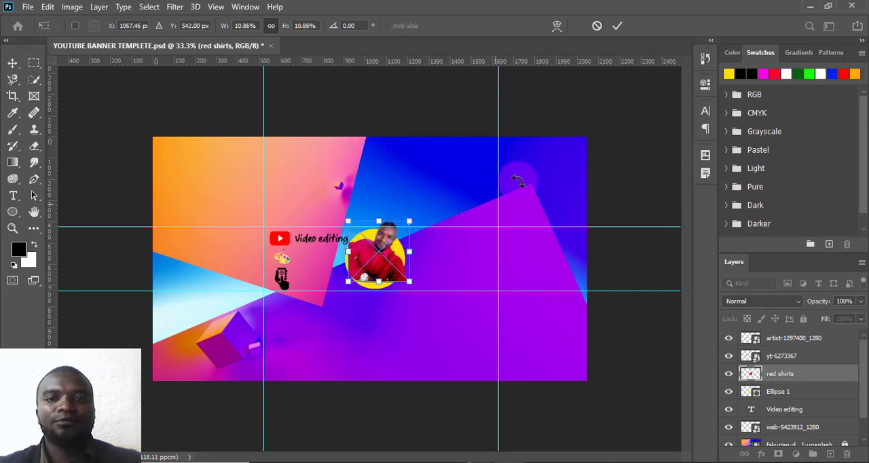
click(616, 27)
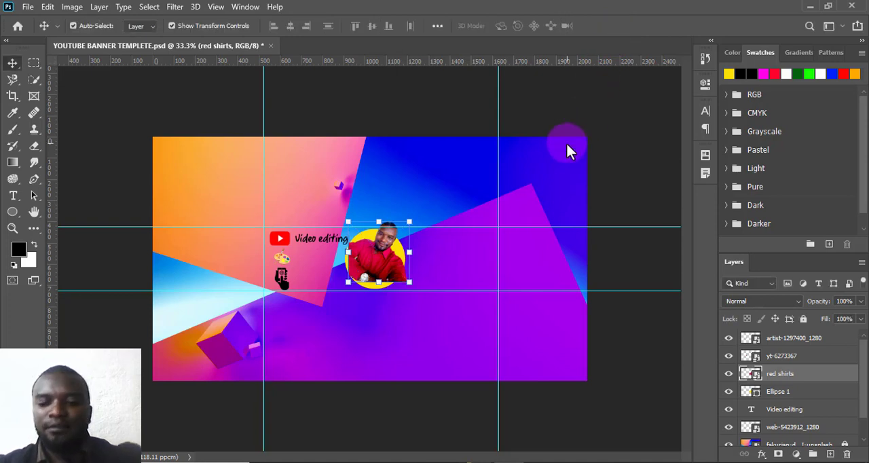
- Clip the red shirts portrait to the yellow circle with a clipping mask
key(ctrl)
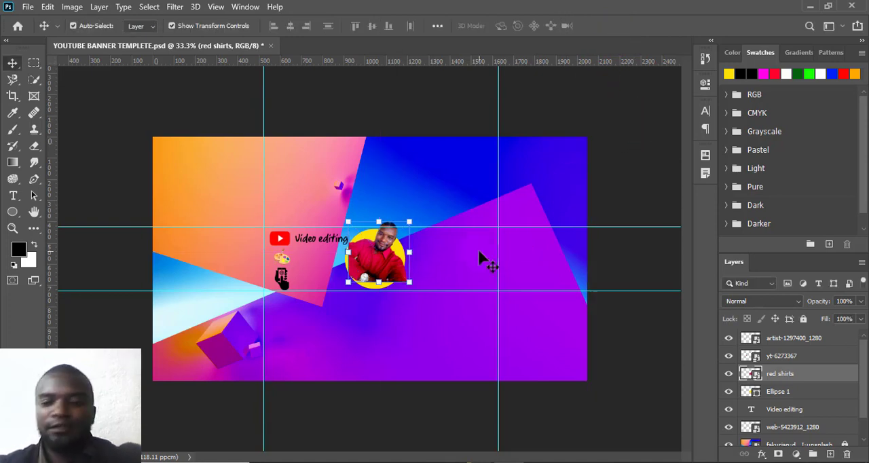
key(ctrl+plus)
key(ctrl+plus)
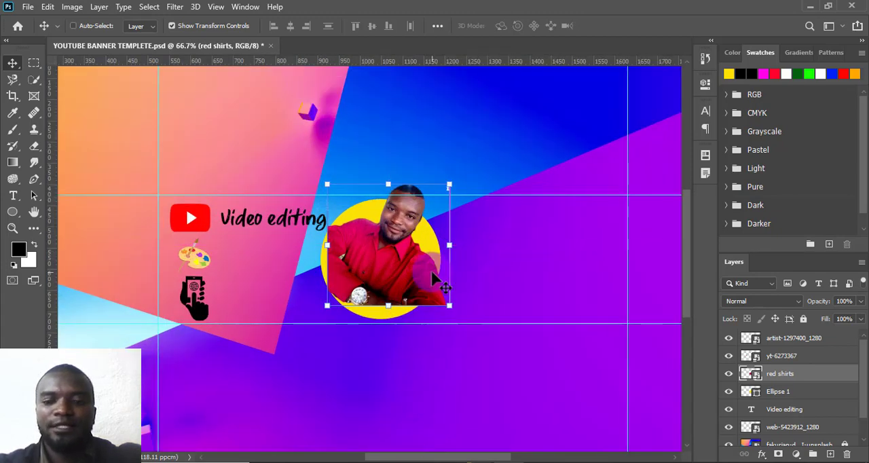
key(ctrl+plus)
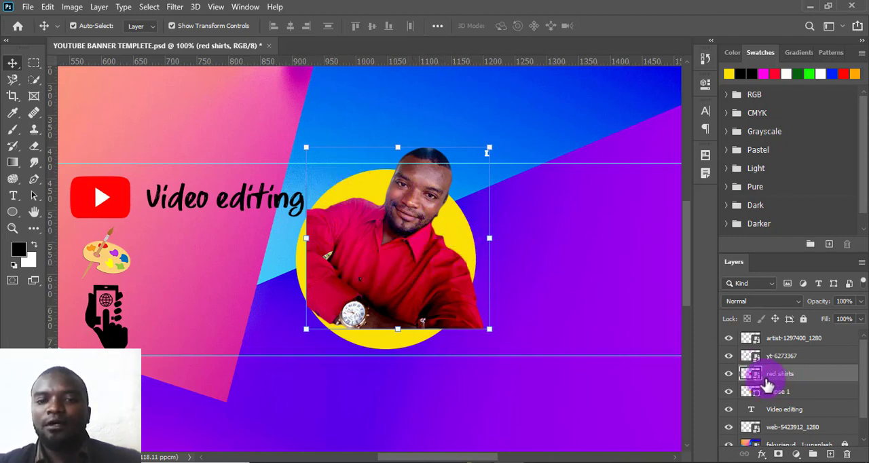
right_click(821, 381)
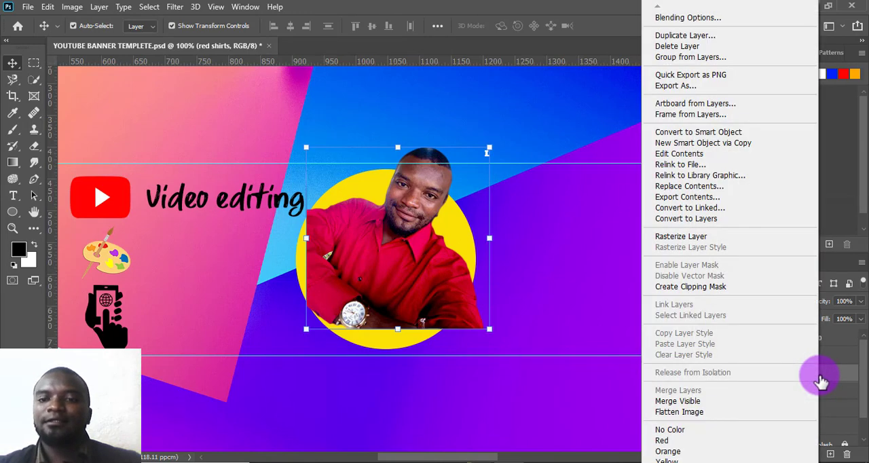
click(689, 287)
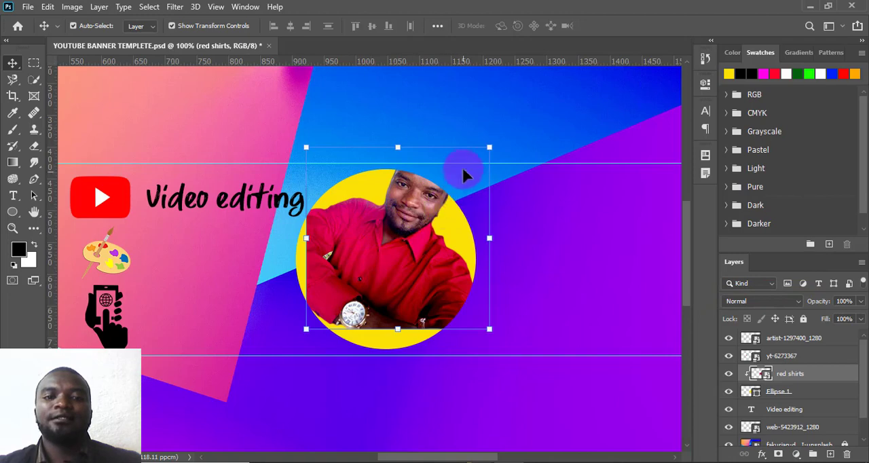
- Transform the clipped portrait to fit inside the yellow circle, scaled to about 9.49% and rotated to about -24.6°
drag(489, 148, 466, 168)
drag(414, 261, 415, 269)
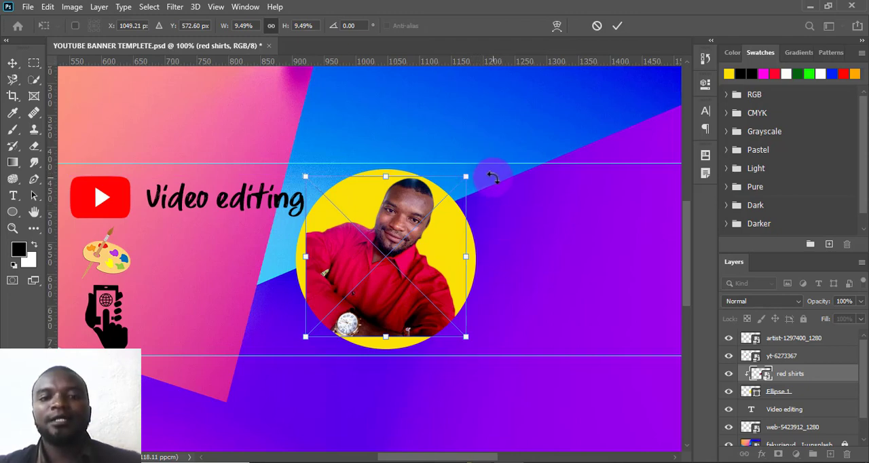
drag(479, 170, 417, 149)
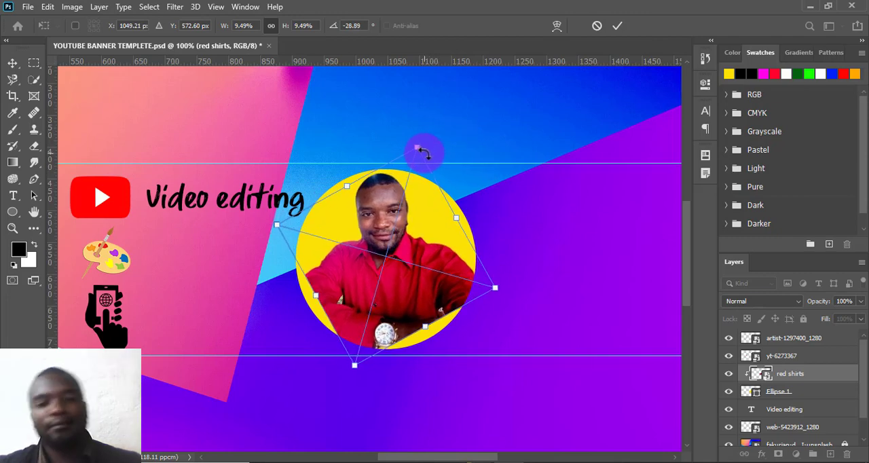
drag(420, 236, 398, 246)
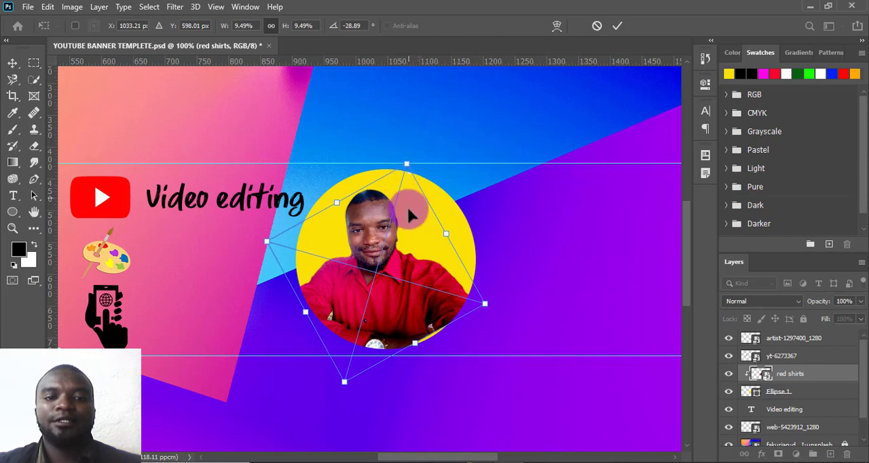
drag(410, 251, 411, 257)
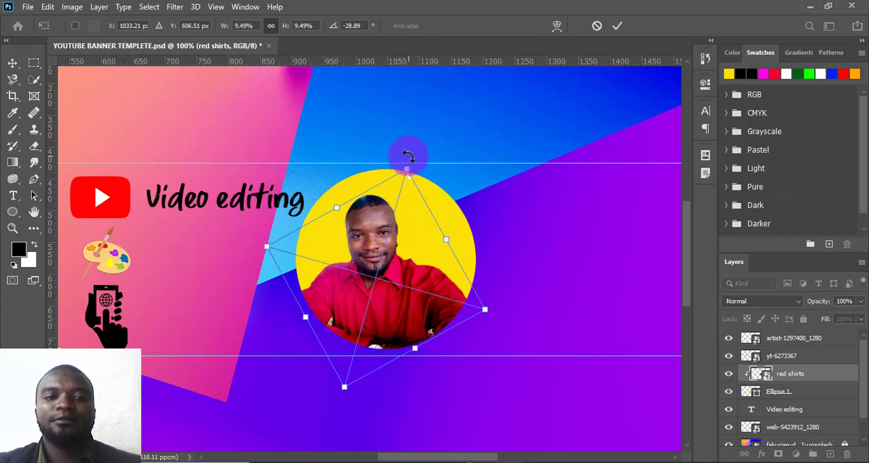
drag(406, 159, 414, 155)
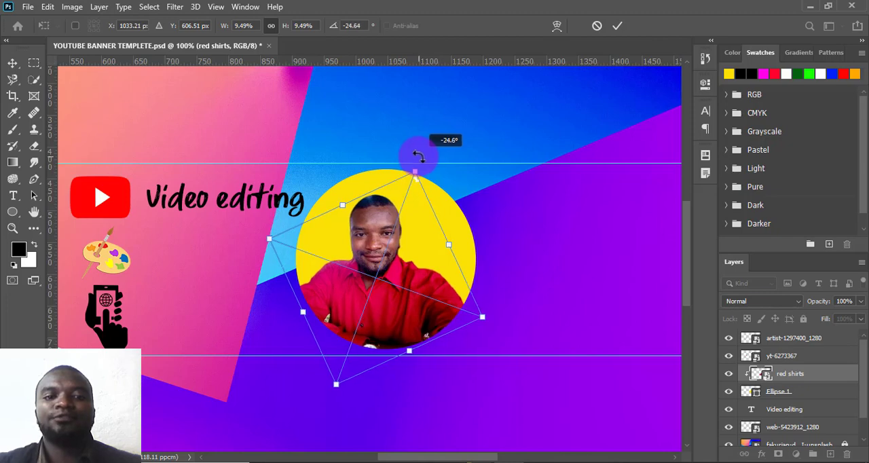
click(618, 25)
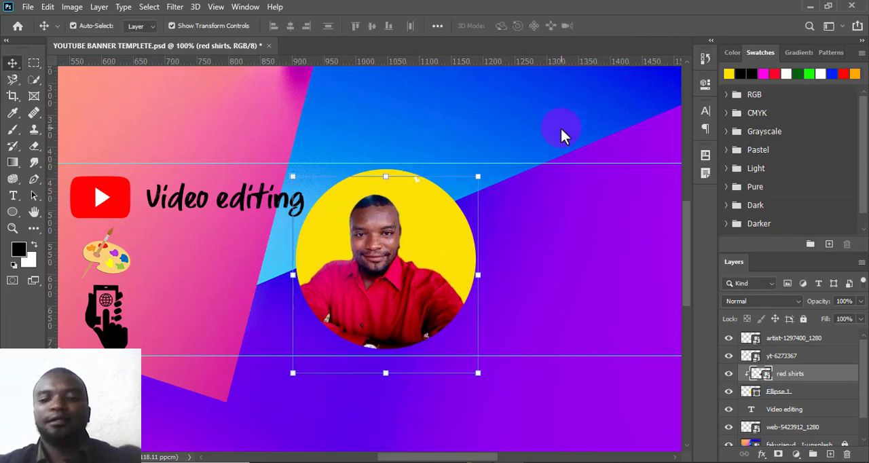
key(ctrl+minus)
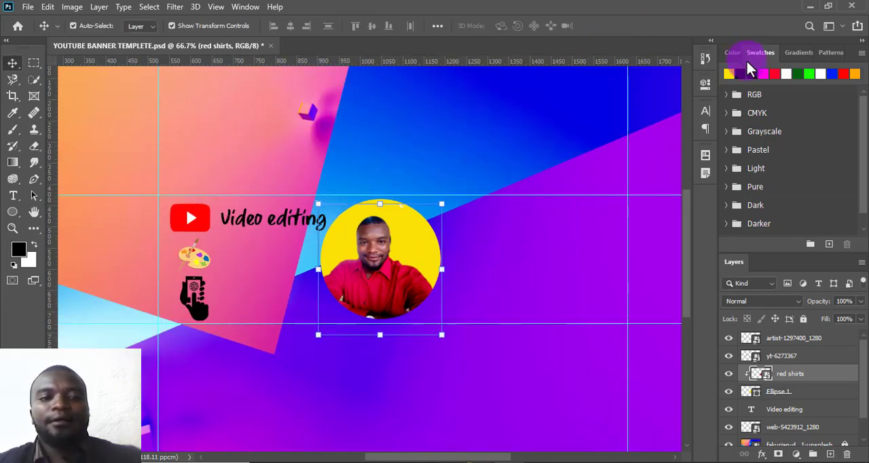
click(507, 152)
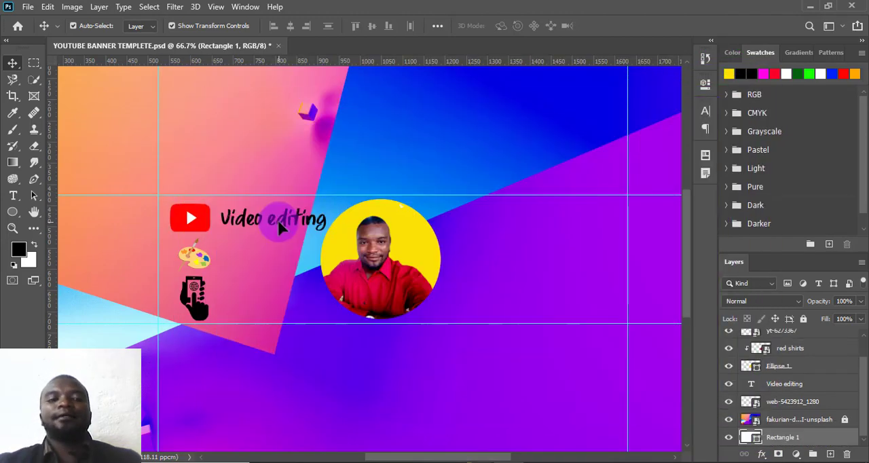
- Add a single white (#ffffff) outside stroke of 4 px to the Video editing text as a layer style
click(278, 220)
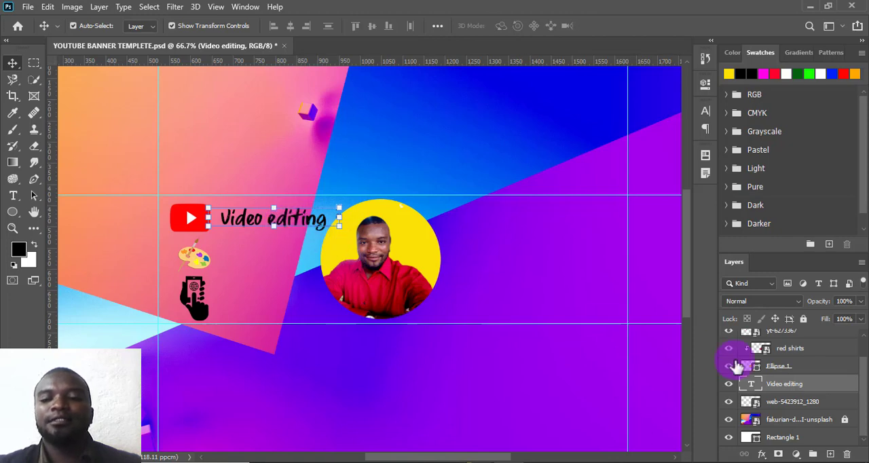
click(761, 456)
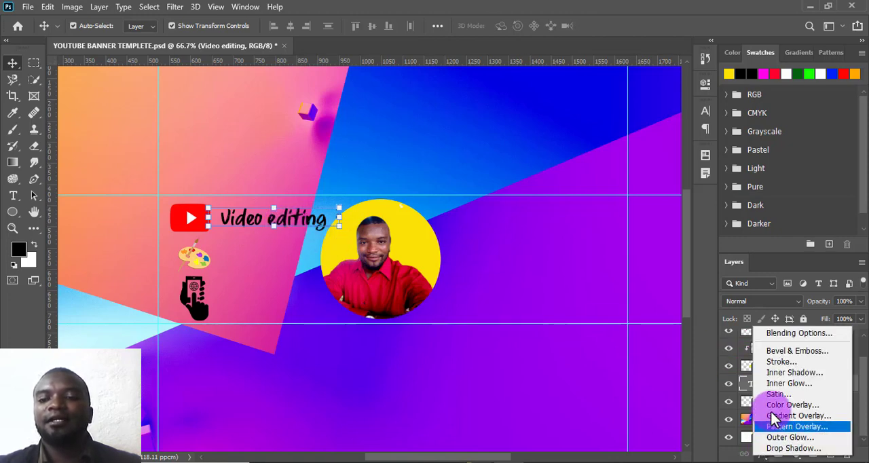
click(774, 363)
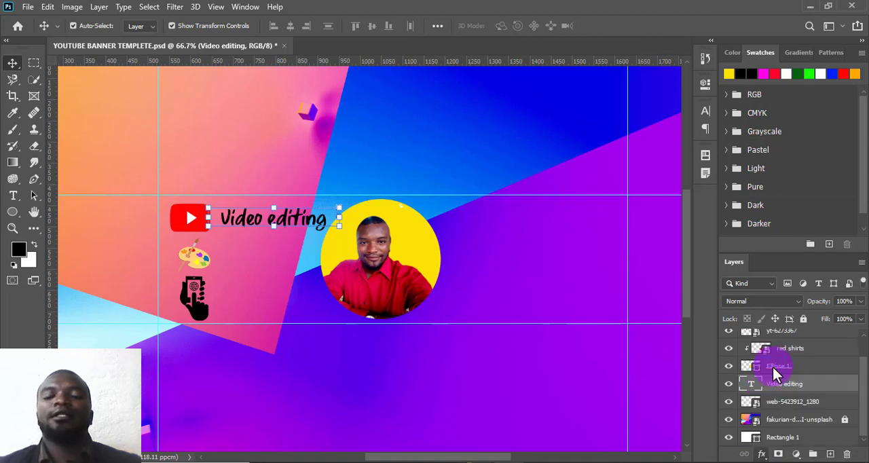
mouse_move(533, 123)
mouse_down()
mouse_move(380, 60)
mouse_move(485, 149)
mouse_move(442, 118)
mouse_move(454, 88)
mouse_move(483, 94)
mouse_move(477, 82)
mouse_move(504, 82)
mouse_move(464, 81)
mouse_move(487, 87)
mouse_move(466, 88)
mouse_up()
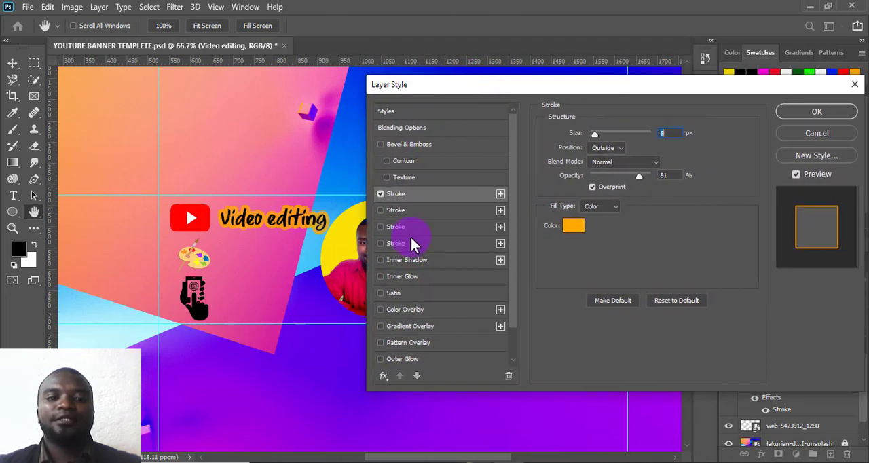
click(377, 210)
click(379, 195)
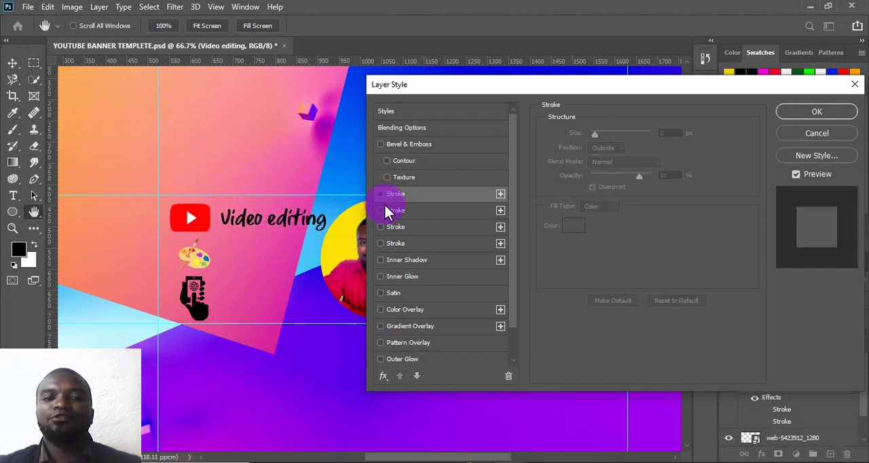
click(448, 195)
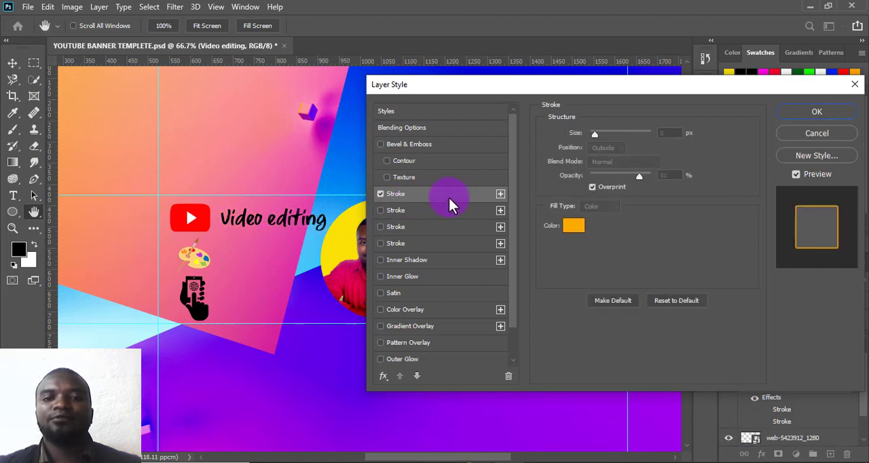
click(575, 228)
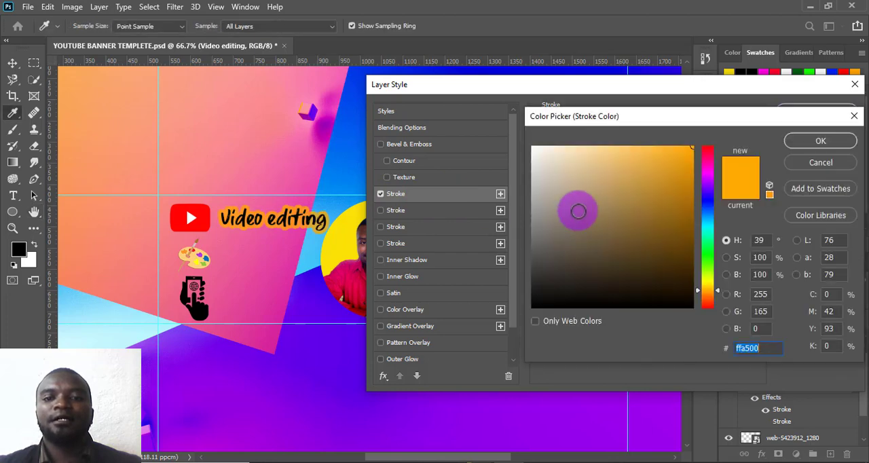
click(533, 148)
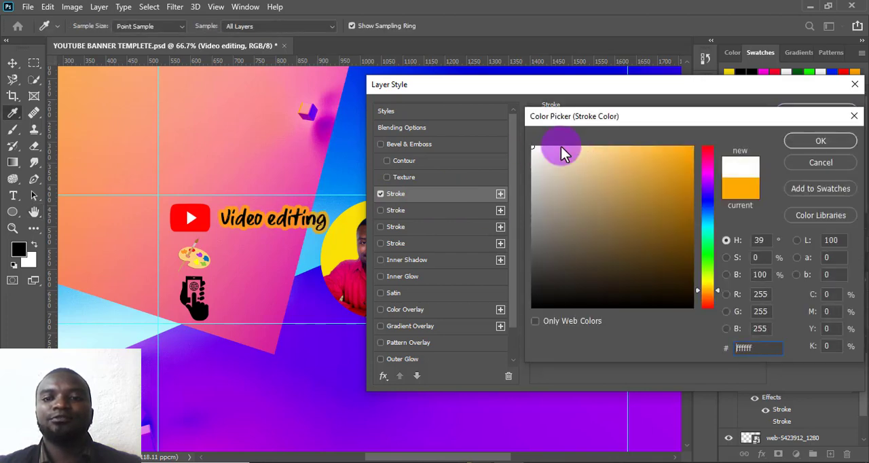
key(Return)
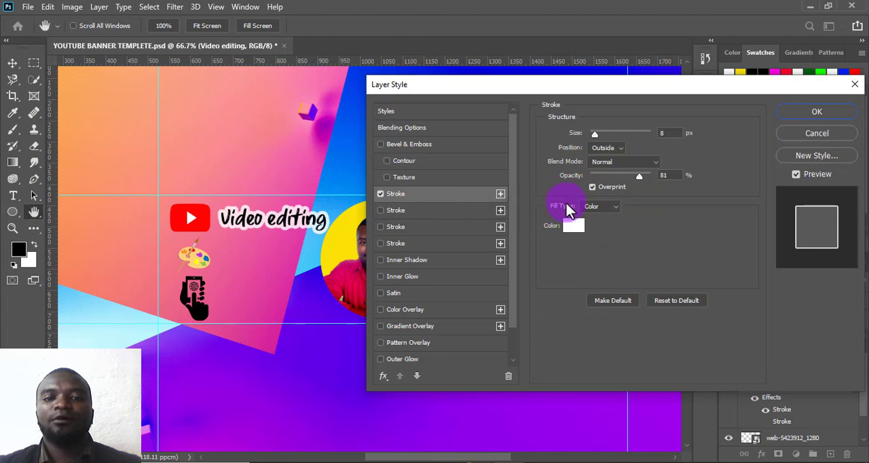
drag(597, 138, 592, 138)
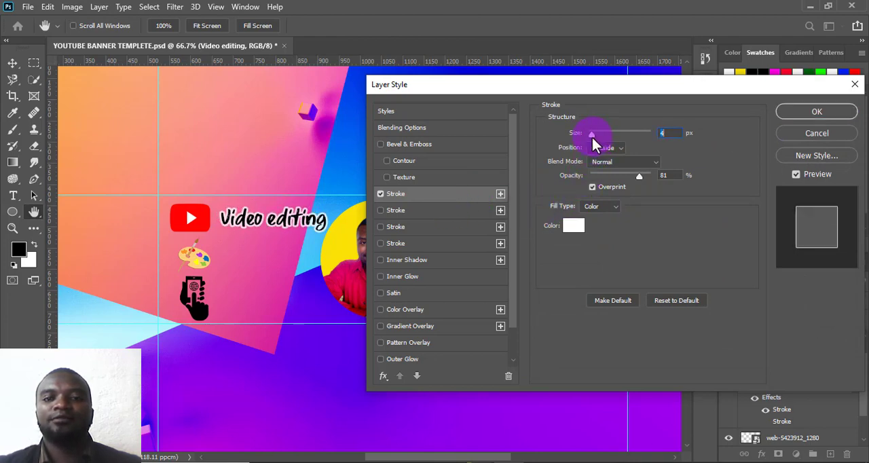
click(807, 118)
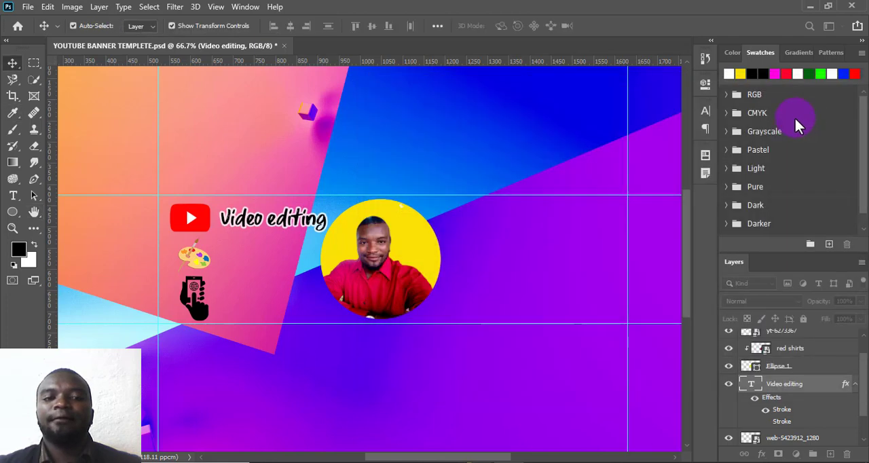
- Duplicate the stroked Video editing text twice, placing one copy beside the palette icon and one beside the phone icon
click(352, 221)
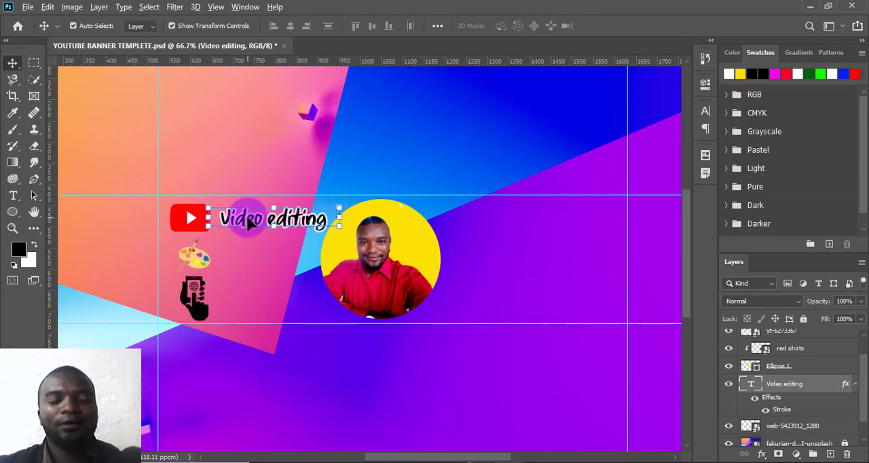
drag(247, 219, 238, 296)
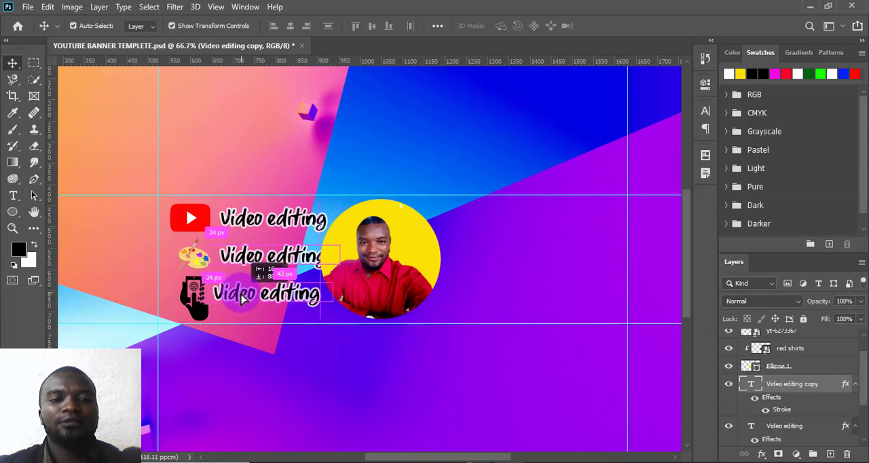
- Replace the Video editing copy beside the palette icon with the text Graphics
double_click(263, 255)
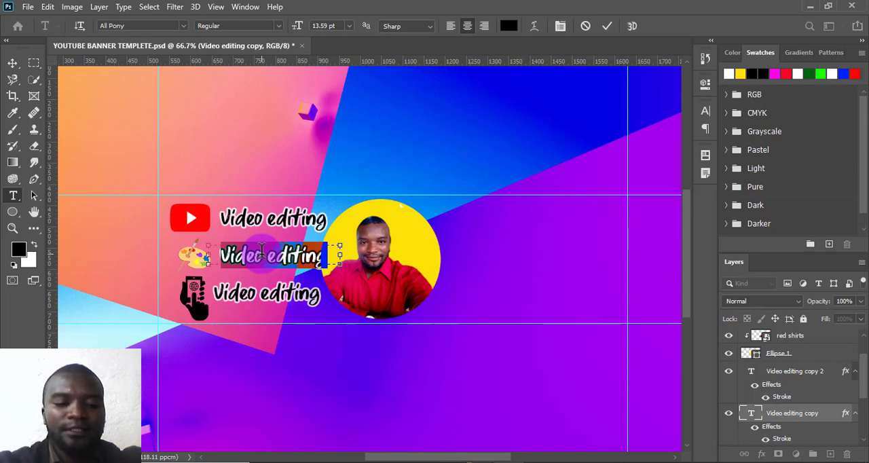
text(Dra)
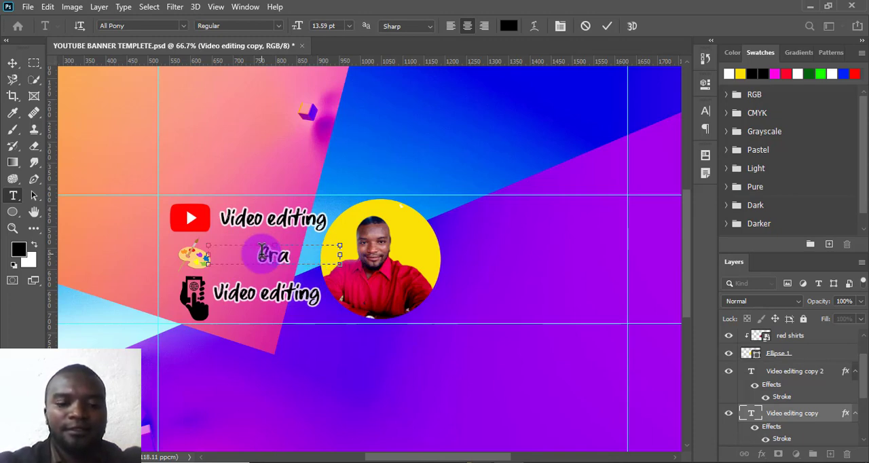
text(pgics)
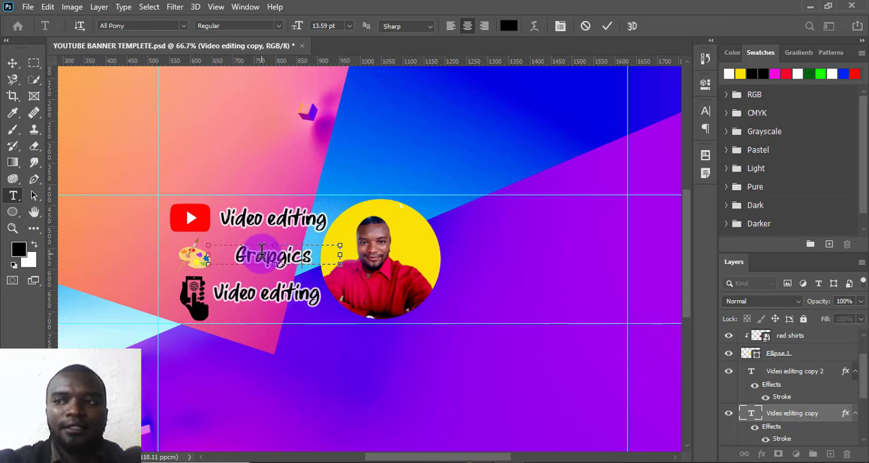
key(BackSpace)
key(BackSpace)
key(BackSpace)
key(BackSpace)
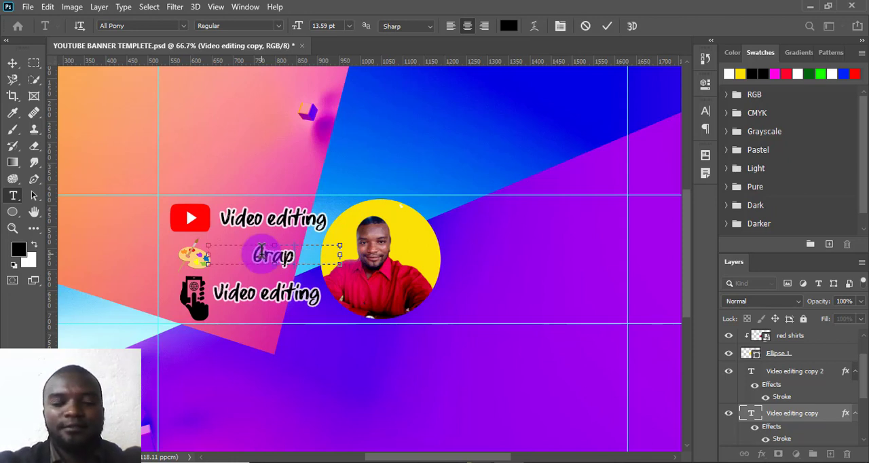
text(hics)
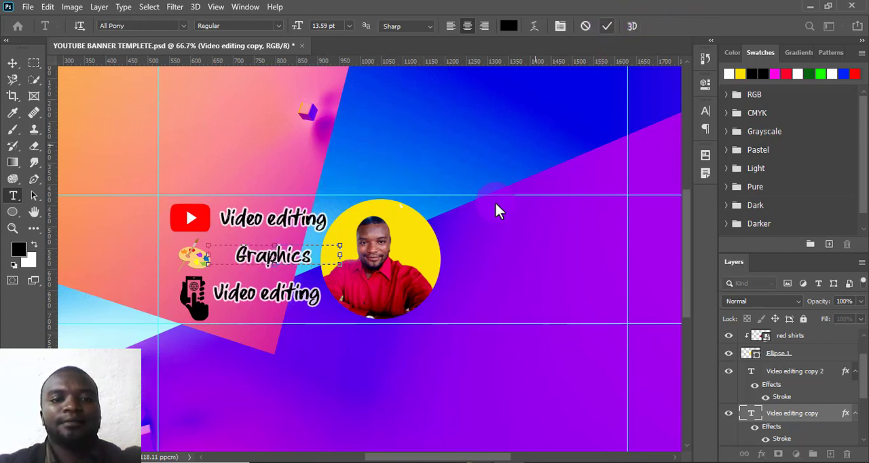
- Narrow the Graphics text box to fit its word and position it beside the palette icon, aligned under Video editing
drag(340, 254, 304, 261)
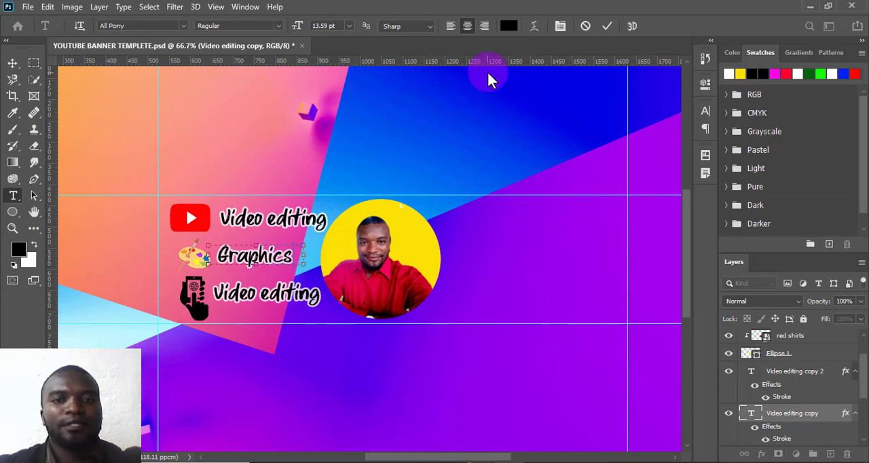
click(605, 26)
key(v)
drag(248, 261, 258, 260)
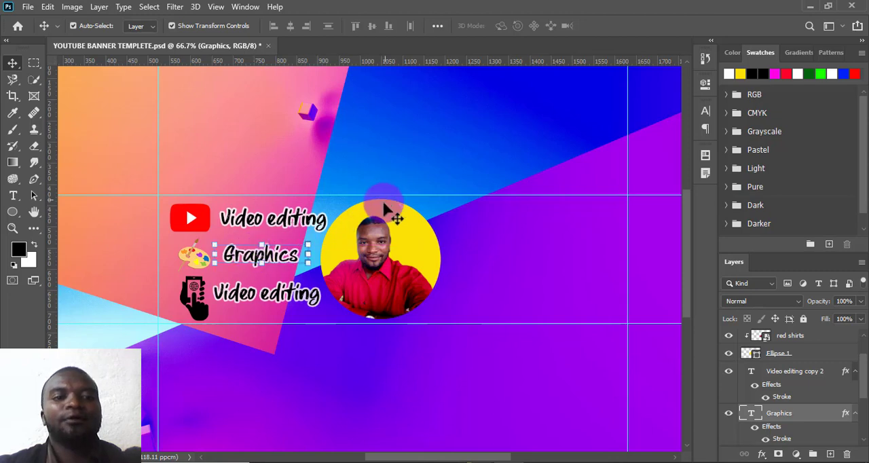
- Replace the Video editing copy beside the phone icon with Content Creation on two lines, enlarging its text box to fit both
click(282, 299)
key(t)
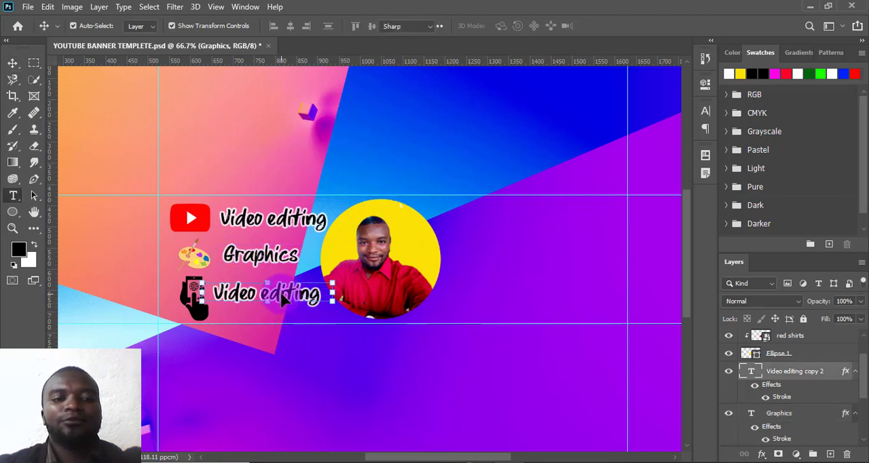
double_click(282, 299)
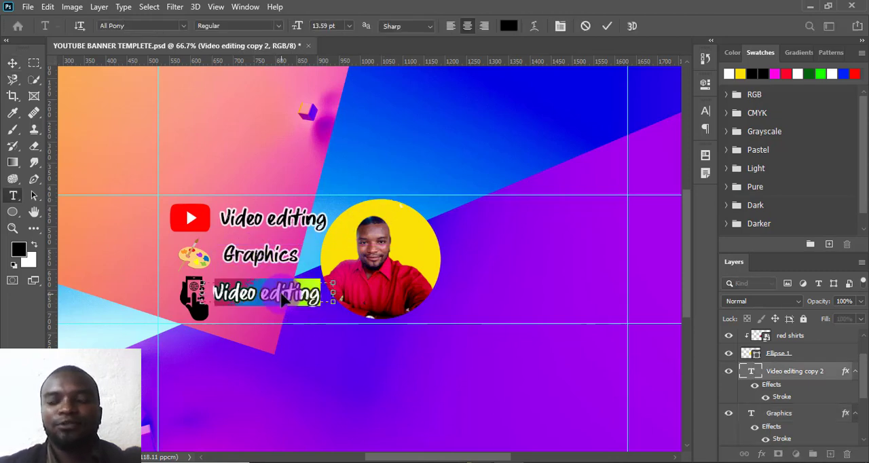
text(Content)
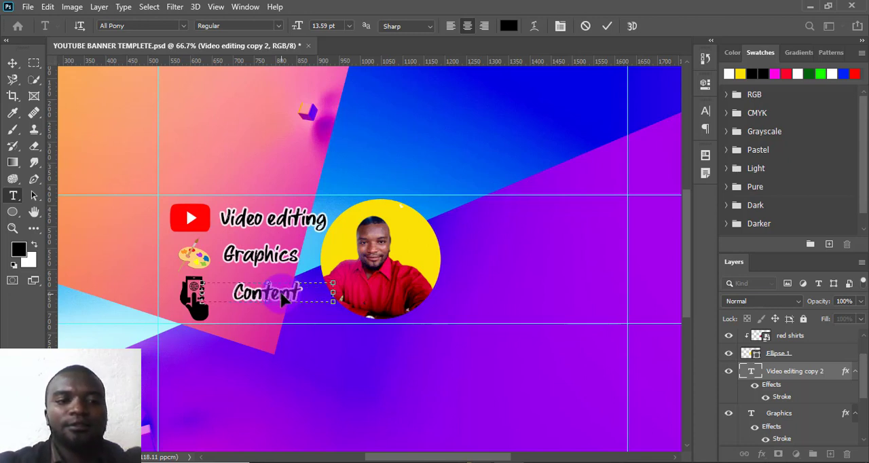
text( Creat)
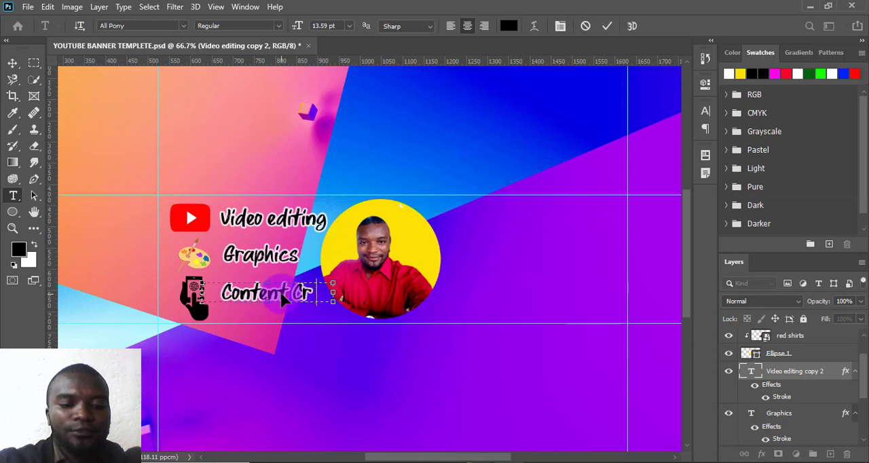
drag(332, 291, 350, 293)
drag(273, 301, 276, 335)
click(286, 293)
key(Return)
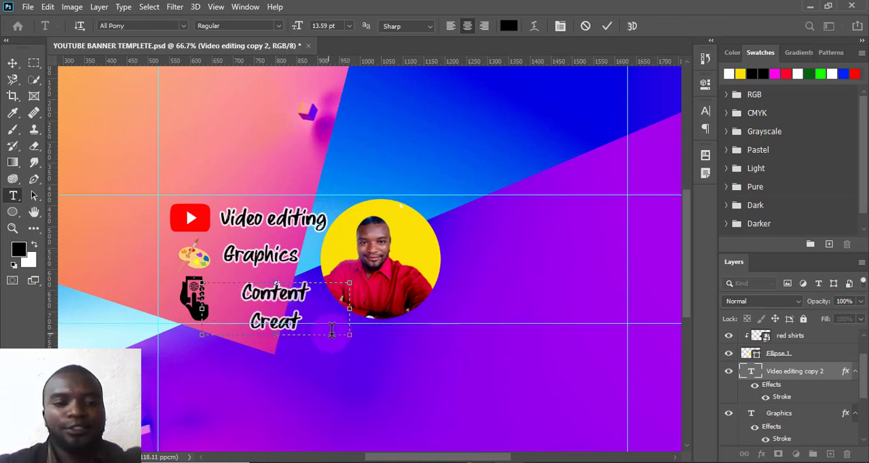
text(ion)
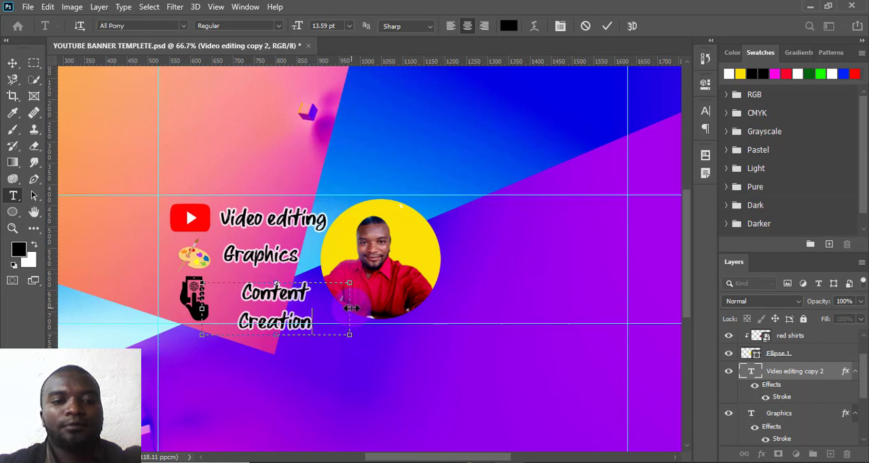
- Narrow the Content Creation text box and move it up beside the phone icon, aligned under Graphics
drag(354, 308, 311, 313)
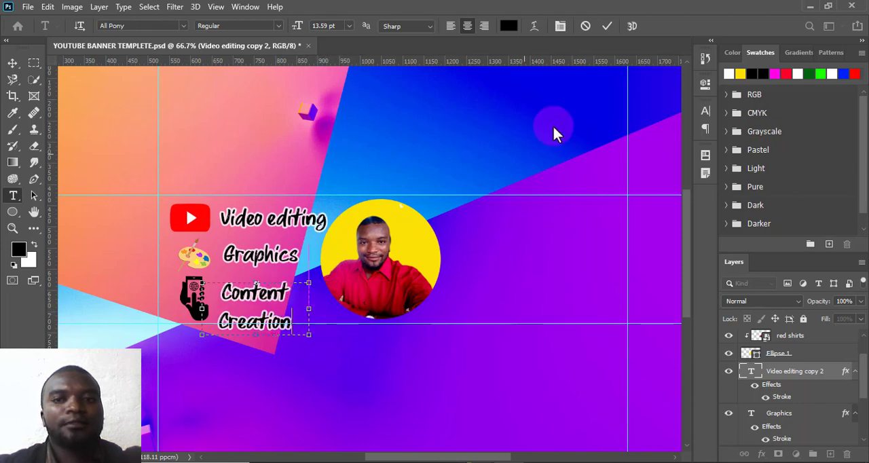
click(606, 26)
key(v)
drag(258, 297, 261, 287)
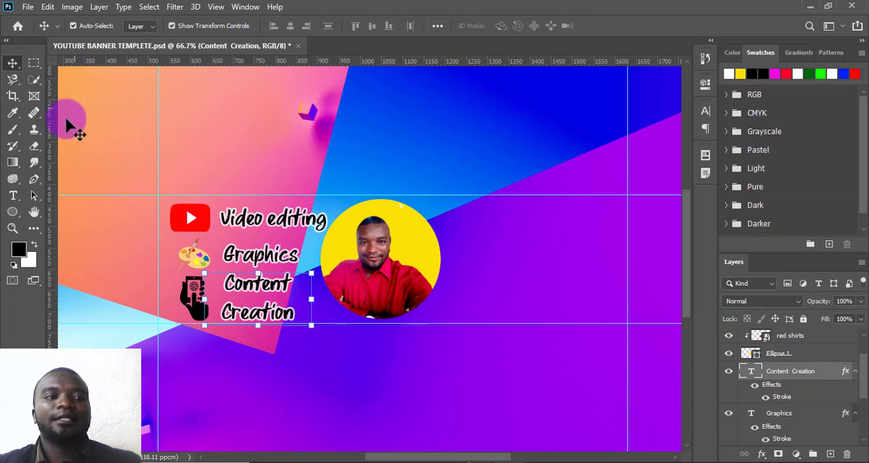
- Duplicate the Video editing text to the area right of the portrait circle and change the copy to Work With Me
click(262, 220)
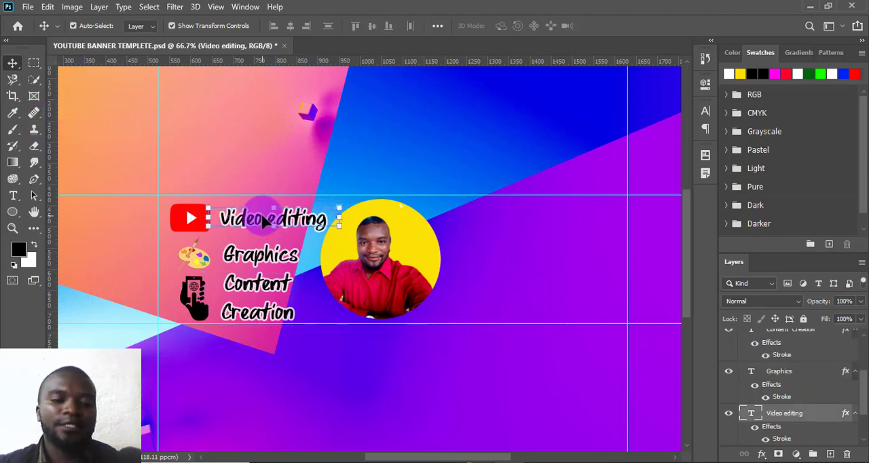
drag(262, 218, 514, 216)
double_click(514, 217)
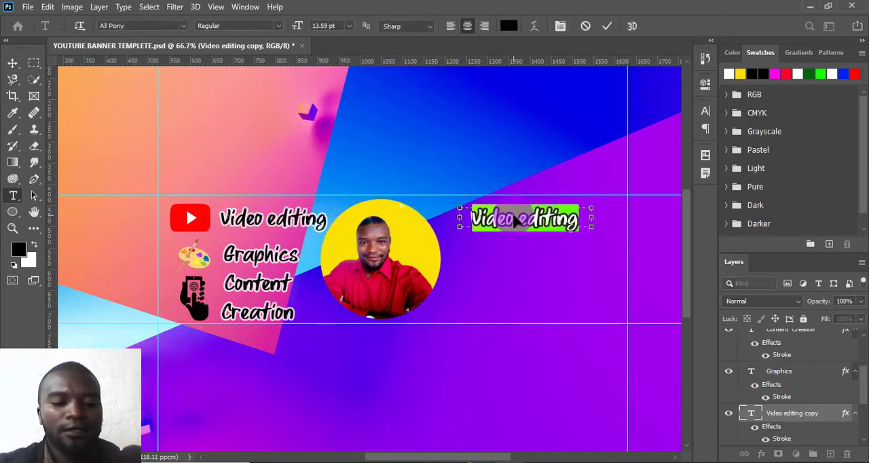
text(Work)
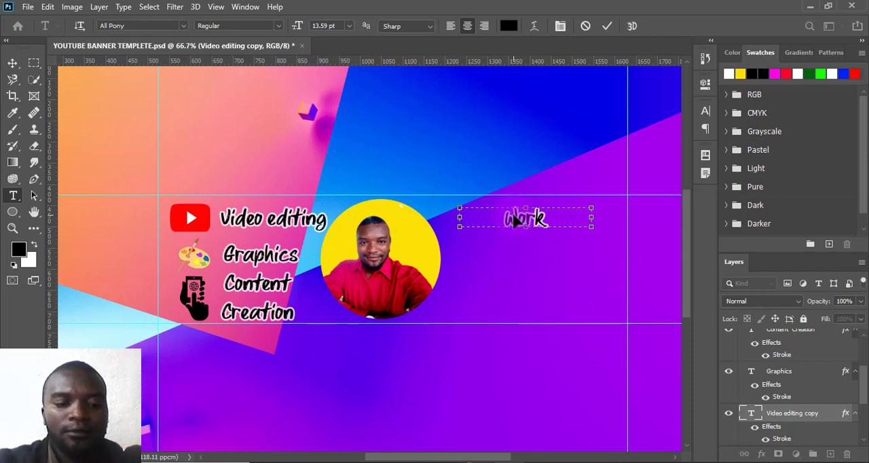
text( With)
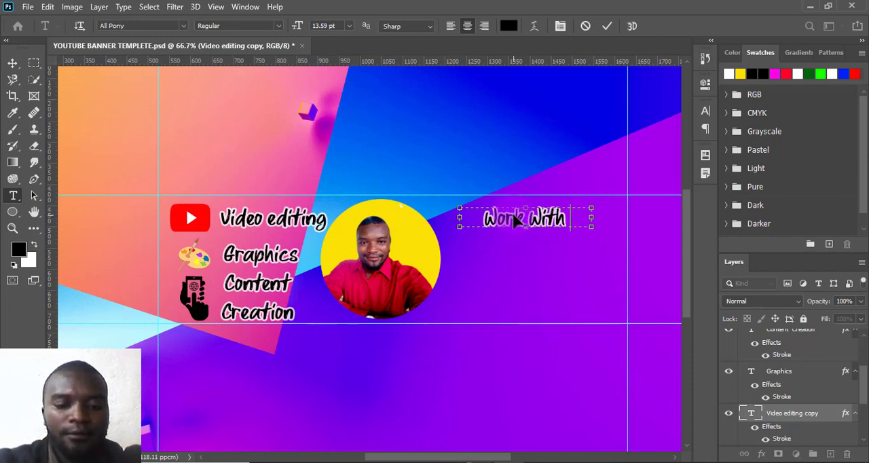
text( Me)
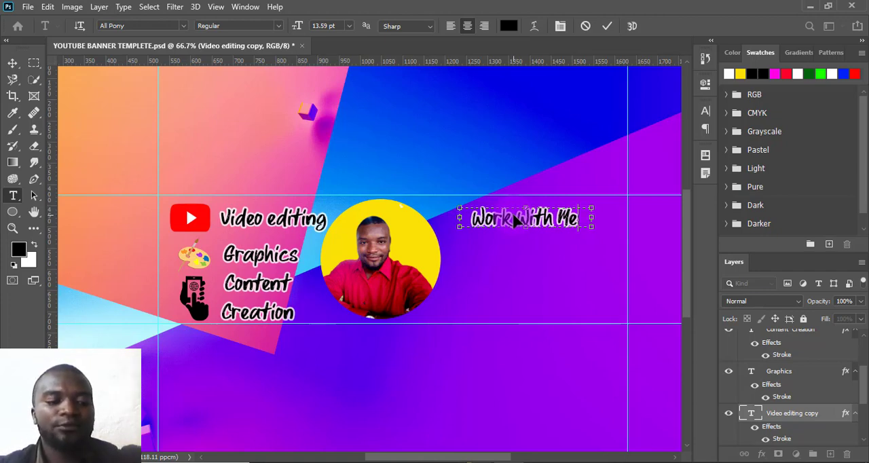
- Set the Work With Me text to the BorisBlackBloxx font at 10 pt
key(ctrl+a)
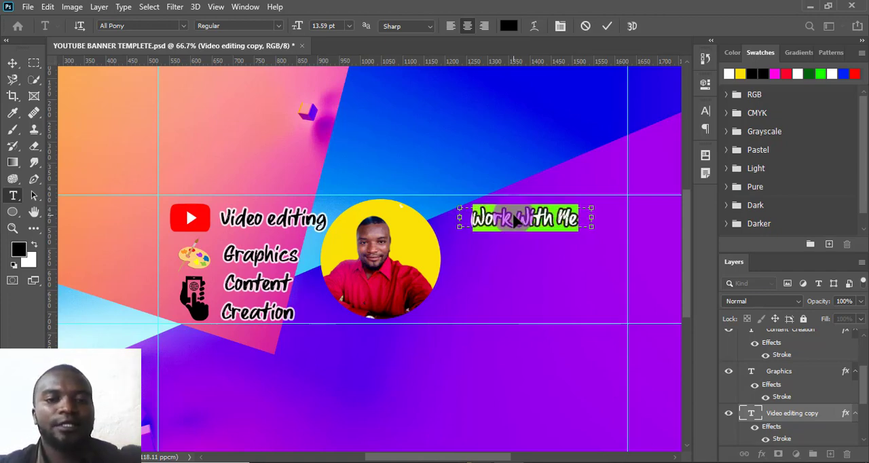
click(183, 27)
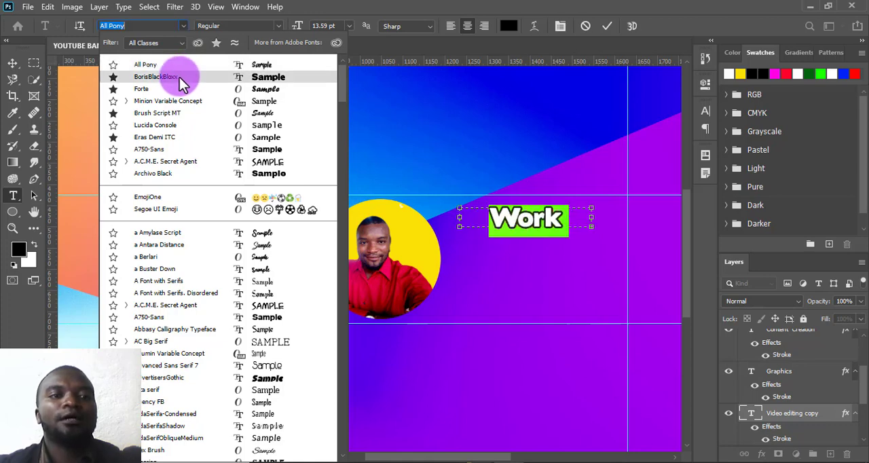
click(179, 77)
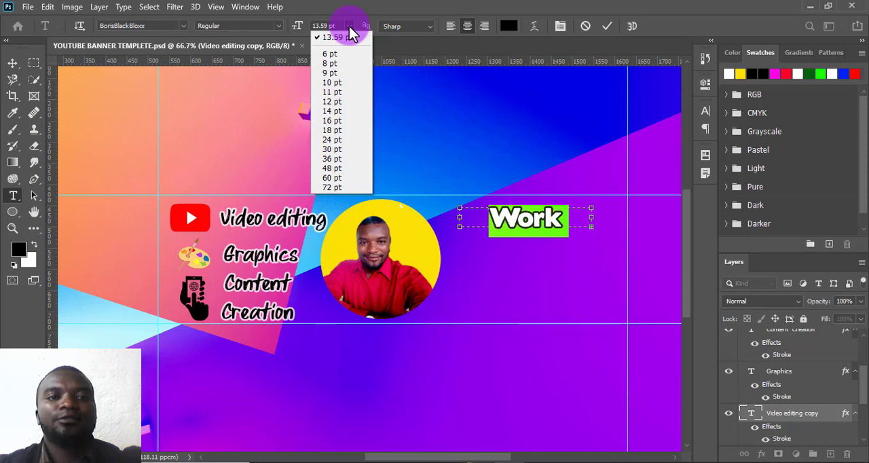
click(335, 83)
text(With)
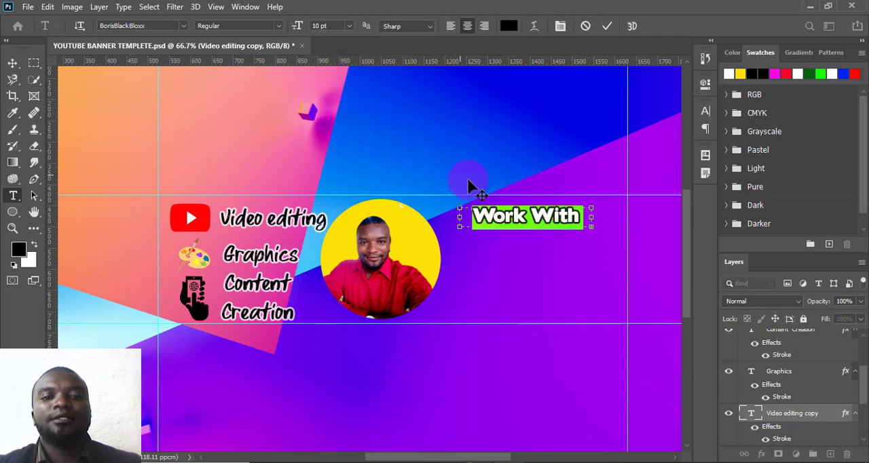
- Widen the text box so Work With Me fits on one line, and move it closer to the portrait circle
drag(595, 215, 603, 119)
click(603, 30)
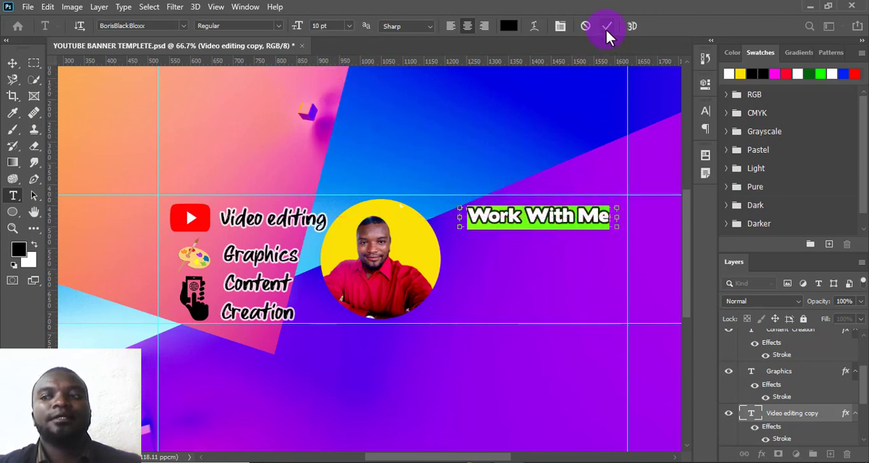
key(v)
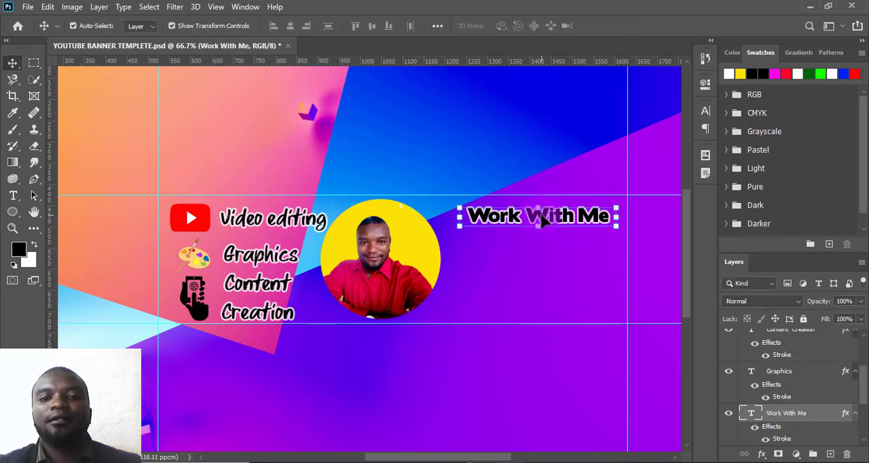
drag(541, 216, 523, 219)
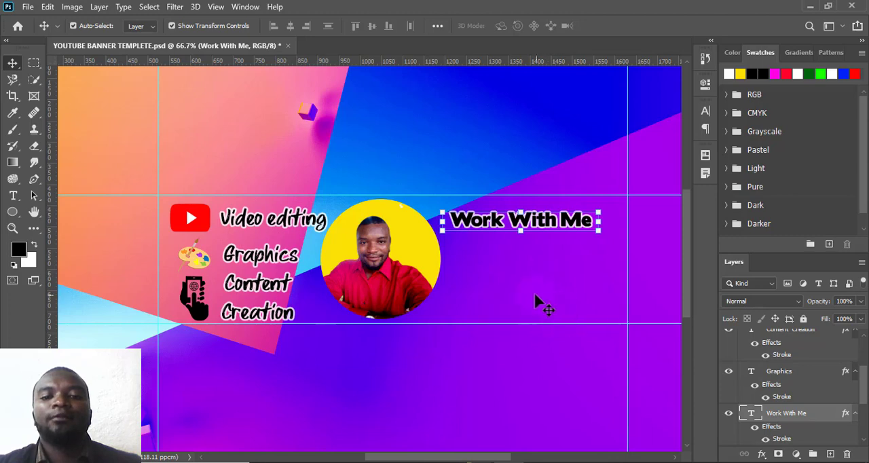
- Place the arrow-29170_1280 image from the YouTube Banners Resources folder as an embedded object
click(29, 8)
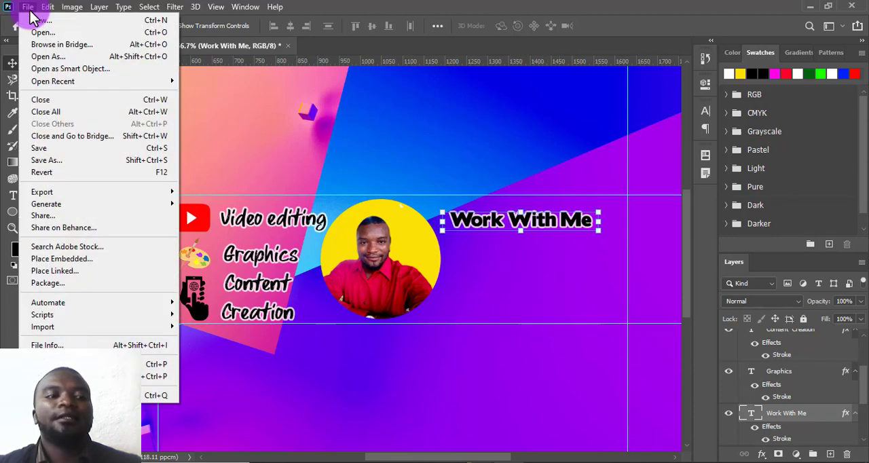
click(80, 262)
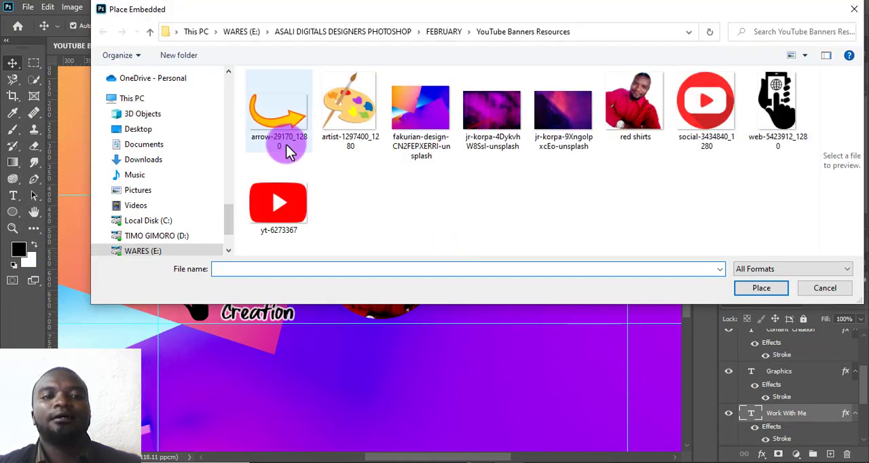
click(286, 142)
click(757, 289)
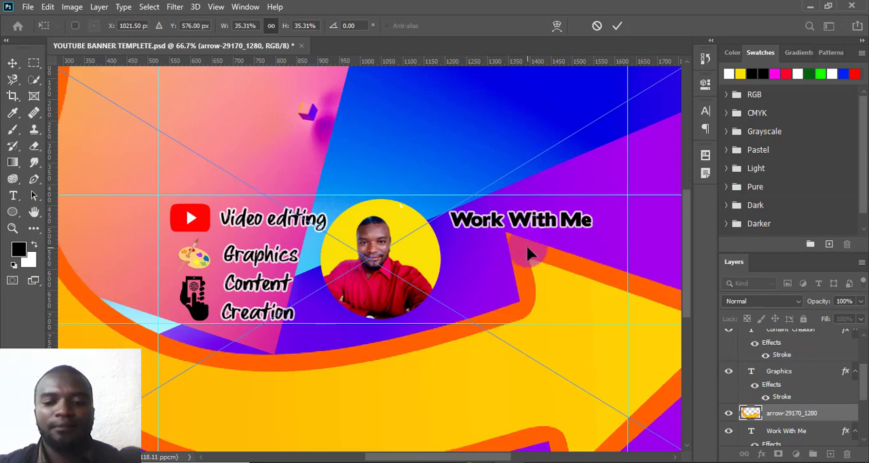
- Scale the arrow down to about 185 px wide and position it just below the Work With Me text
key(ctrl+minus)
key(ctrl+minus)
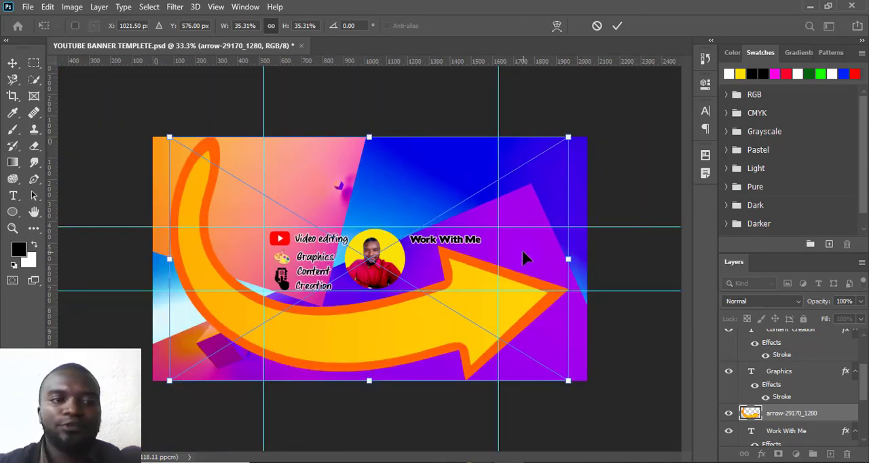
drag(166, 137, 492, 334)
drag(543, 365, 458, 270)
click(604, 125)
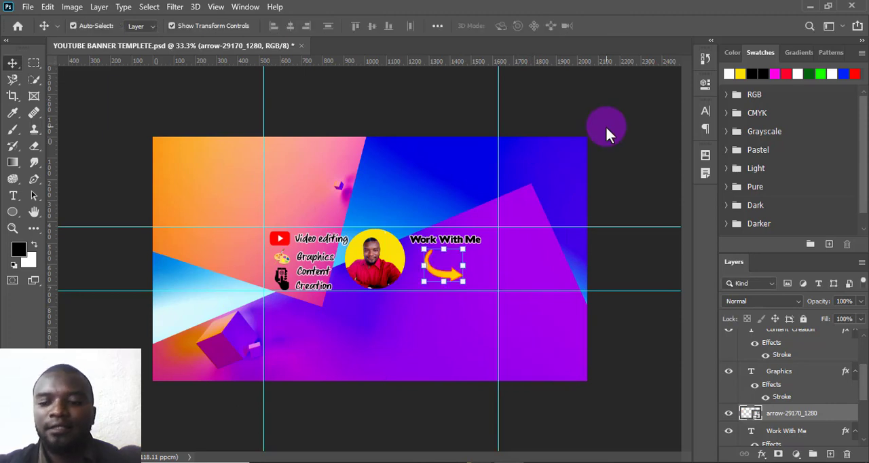
key(ctrl+plus)
key(ctrl+plus)
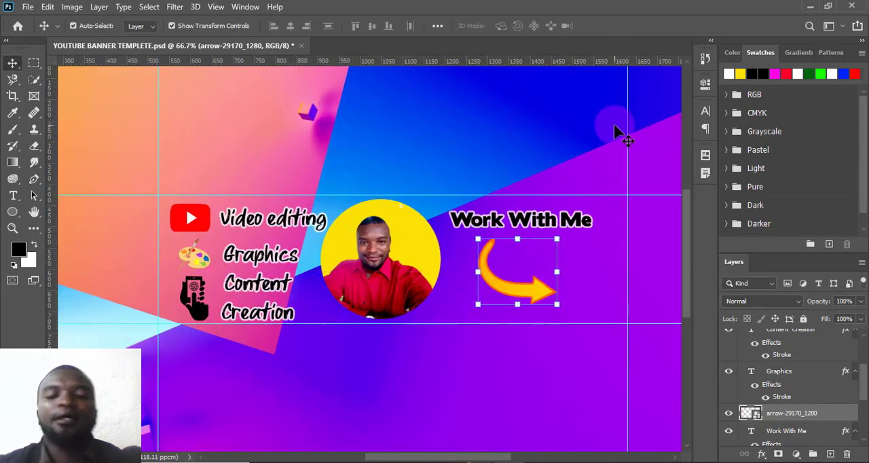
- Add a white 4 px outside Stroke at 81% opacity to the YouTube play icon
click(573, 265)
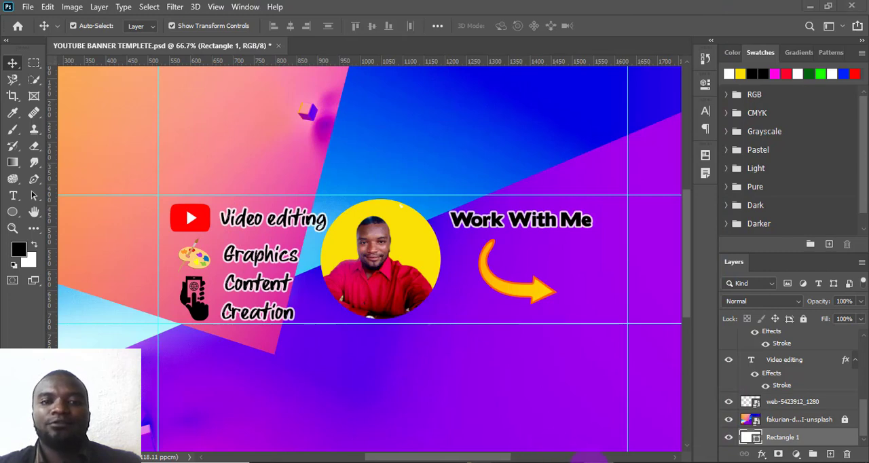
click(194, 231)
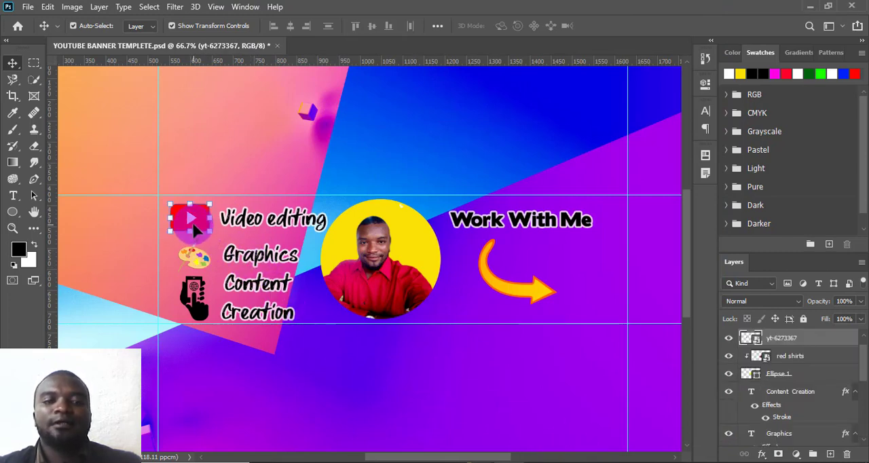
click(761, 454)
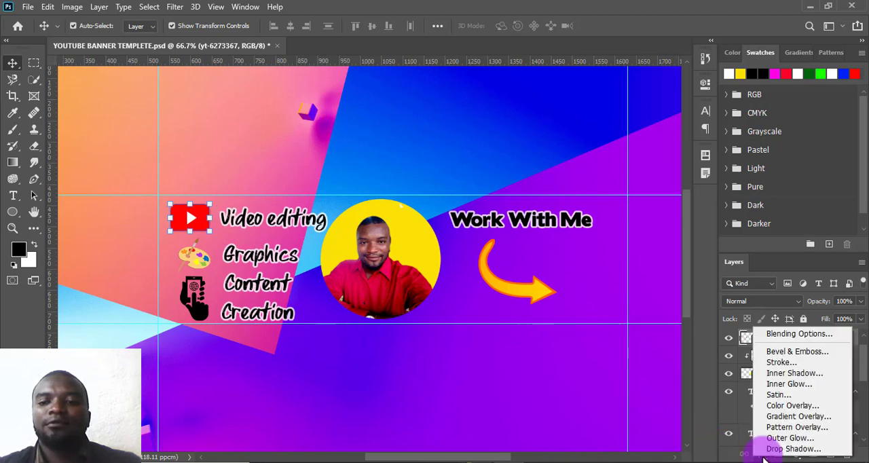
click(777, 372)
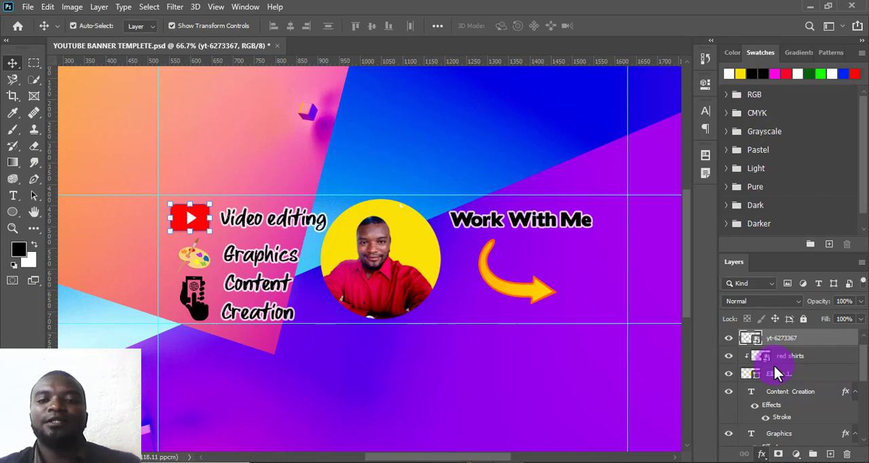
key(h)
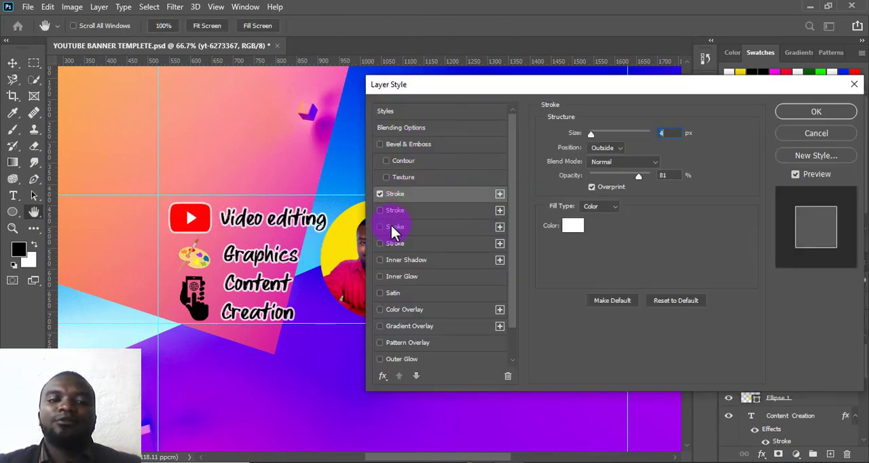
click(379, 211)
click(379, 211)
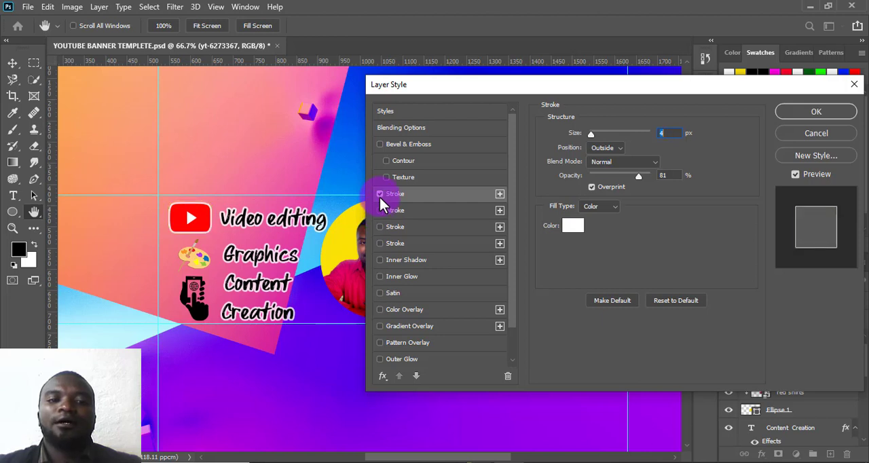
- Add a second 8 px outside Stroke to the YouTube icon and set its colour to near-black 040404
click(410, 212)
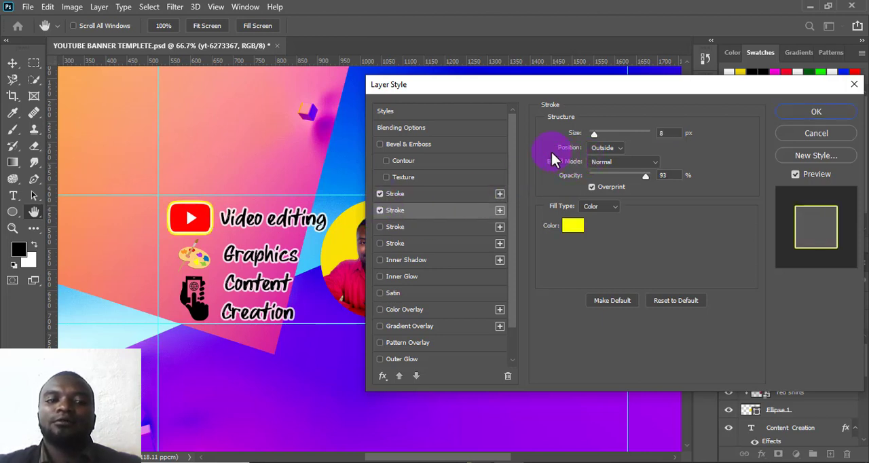
click(572, 225)
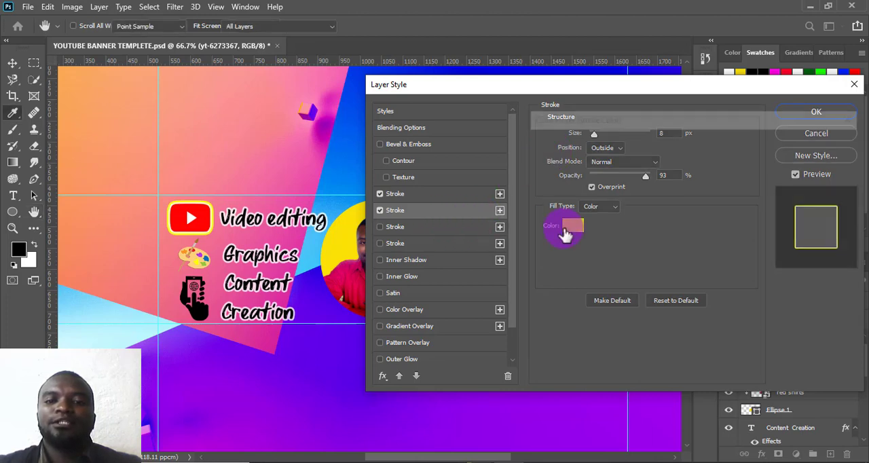
click(533, 305)
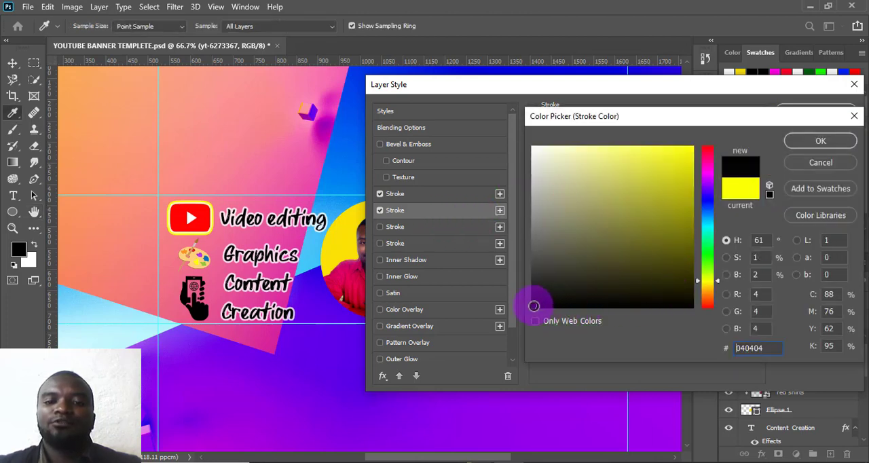
click(793, 141)
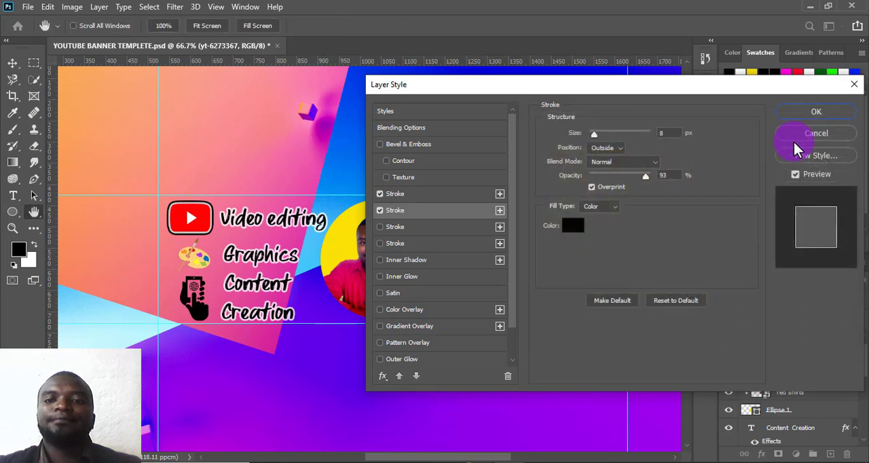
click(815, 112)
key(v)
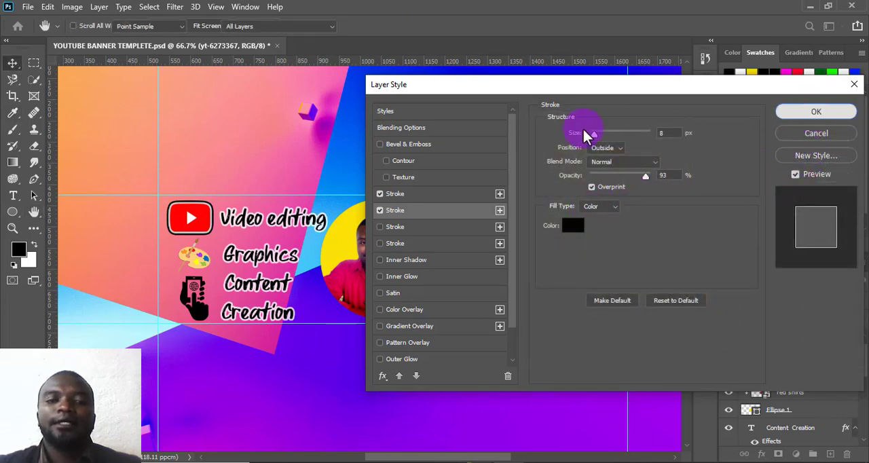
- Outline the artist palette icon beside Graphics with the same white and black strokes
click(193, 256)
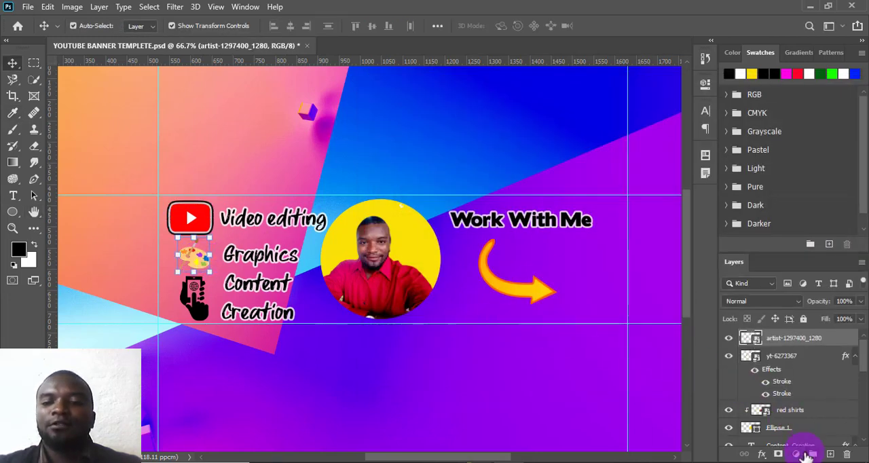
click(762, 454)
click(775, 363)
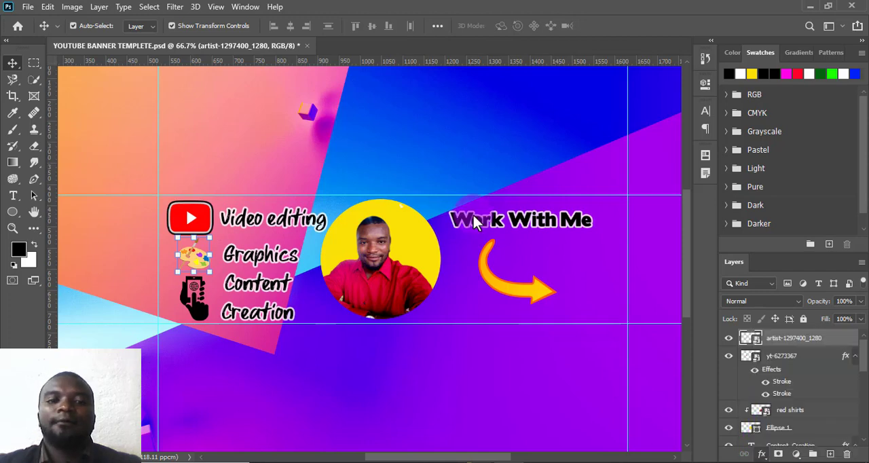
click(813, 112)
- Outline the hand-and-phone icon beside Content Creation with the 4 px white stroke plus the second black stroke
click(194, 298)
click(761, 453)
click(777, 362)
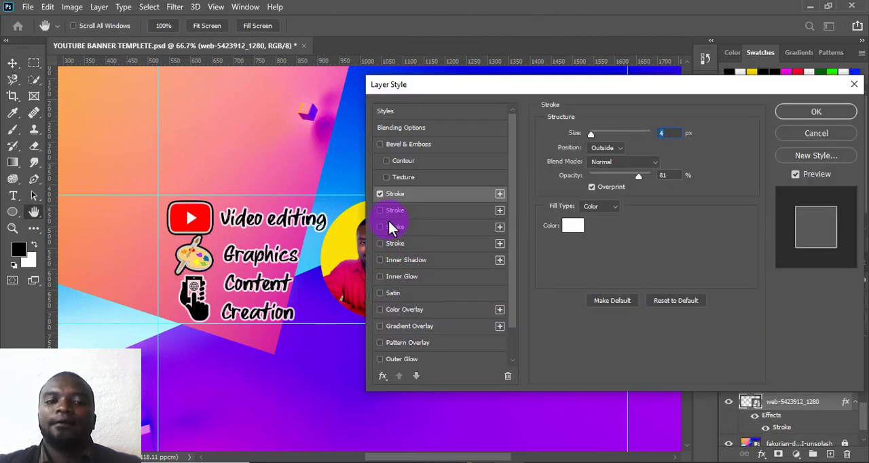
click(383, 211)
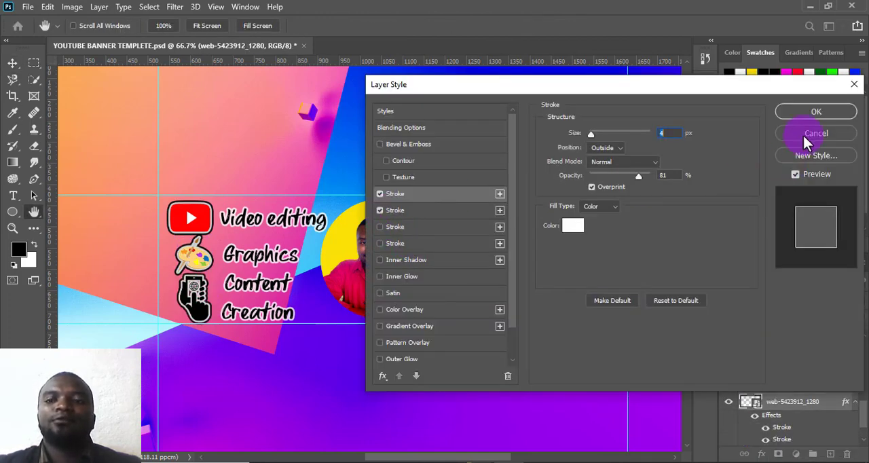
click(803, 116)
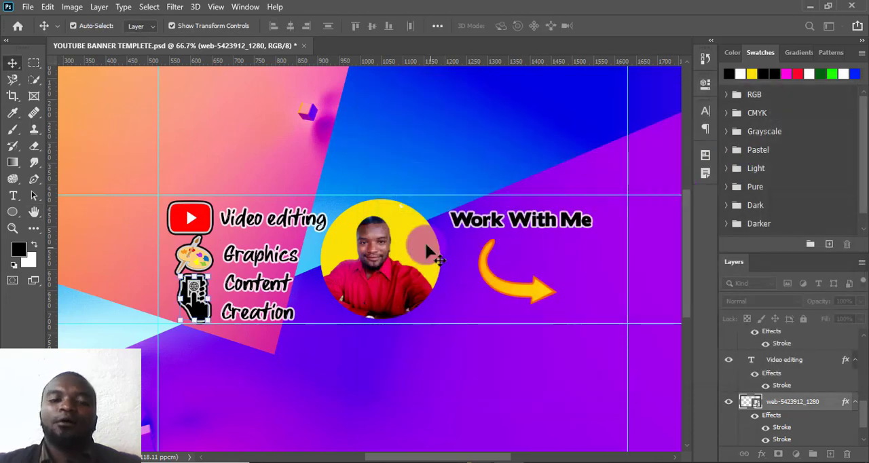
- Add the 4 px white Stroke and the 8 px black Stroke to the portrait's yellow circle
click(418, 248)
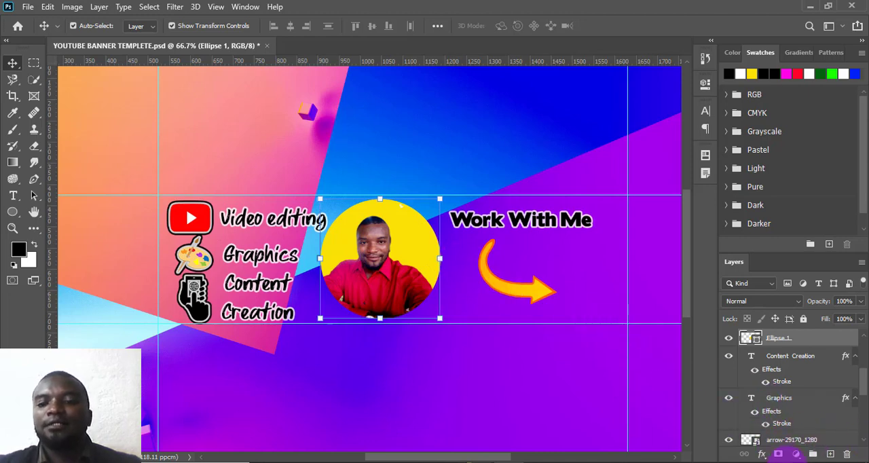
click(762, 454)
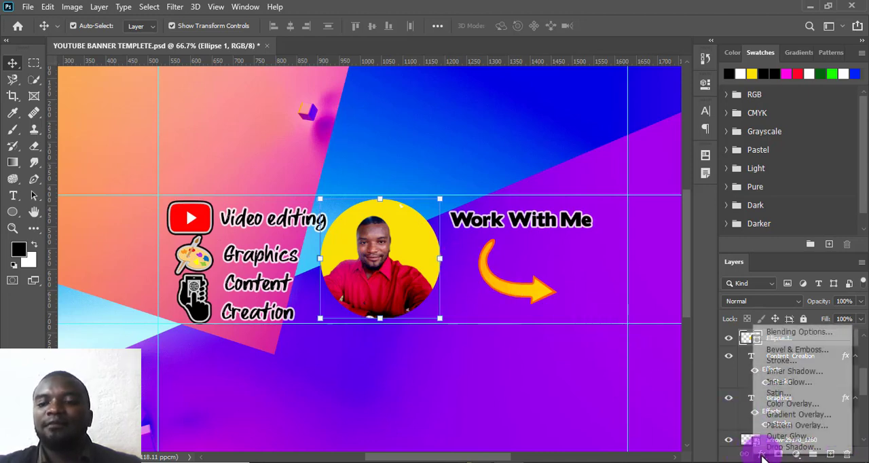
click(773, 360)
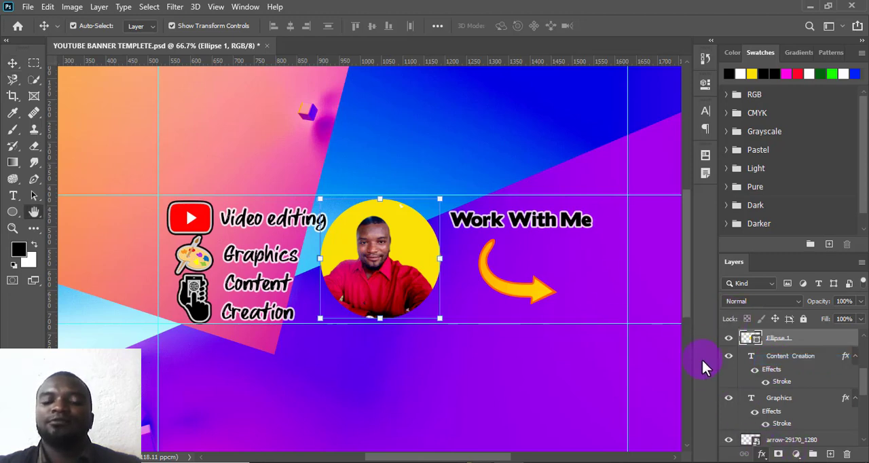
mouse_move(462, 87)
mouse_down()
mouse_move(568, 103)
mouse_move(549, 111)
mouse_move(519, 106)
mouse_move(589, 118)
mouse_up()
click(484, 230)
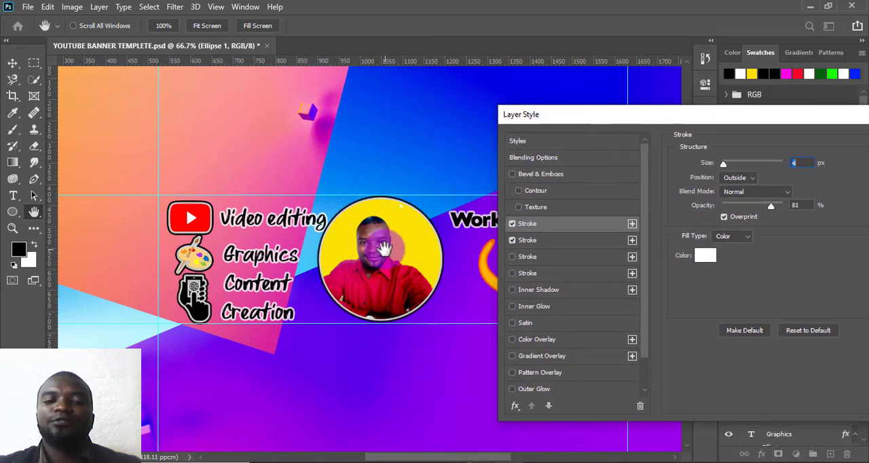
click(512, 256)
click(511, 256)
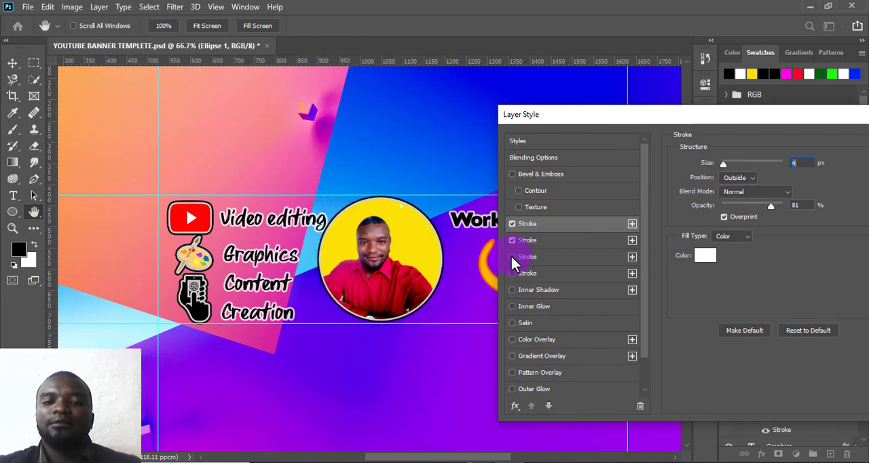
- Set the black stroke around the portrait circle to 10 px and apply the layer style
click(567, 242)
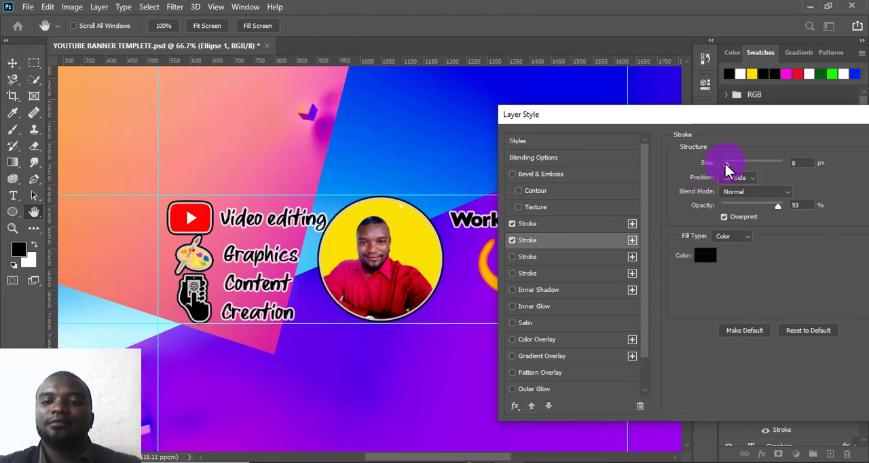
drag(725, 163, 729, 164)
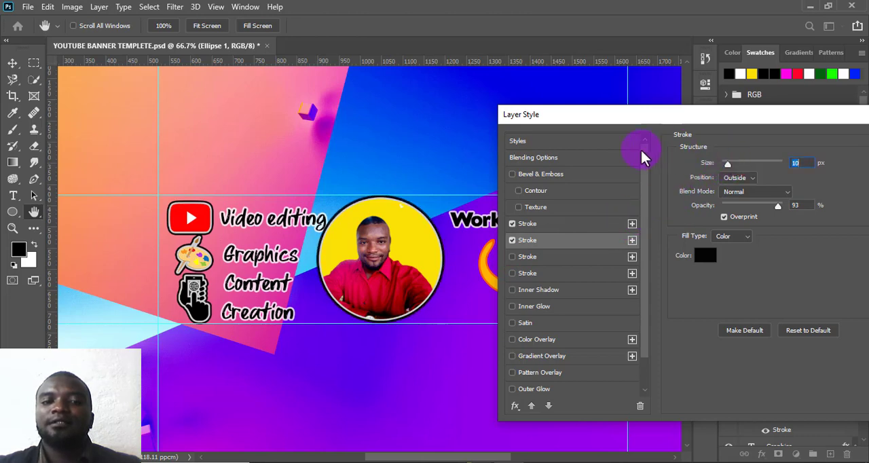
drag(707, 114, 574, 107)
click(777, 138)
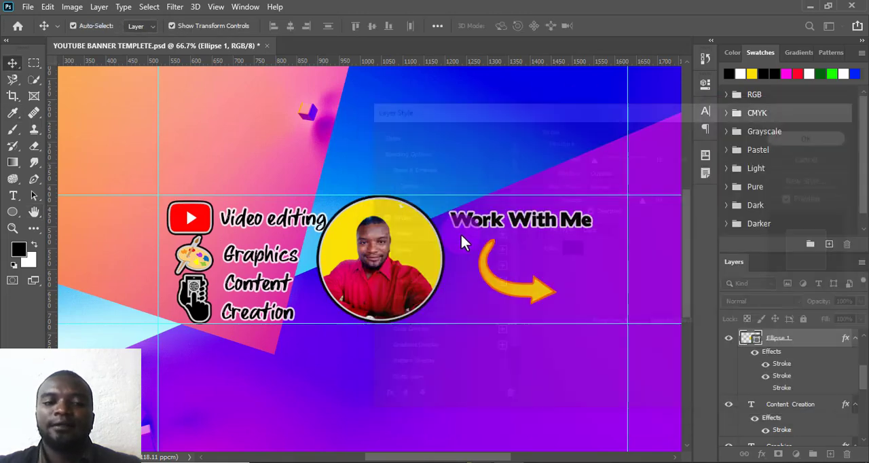
- Nudge the outlined circle slightly and shift the red-shirt portrait up and to the right to fit inside it
drag(409, 224, 413, 234)
click(595, 259)
click(377, 271)
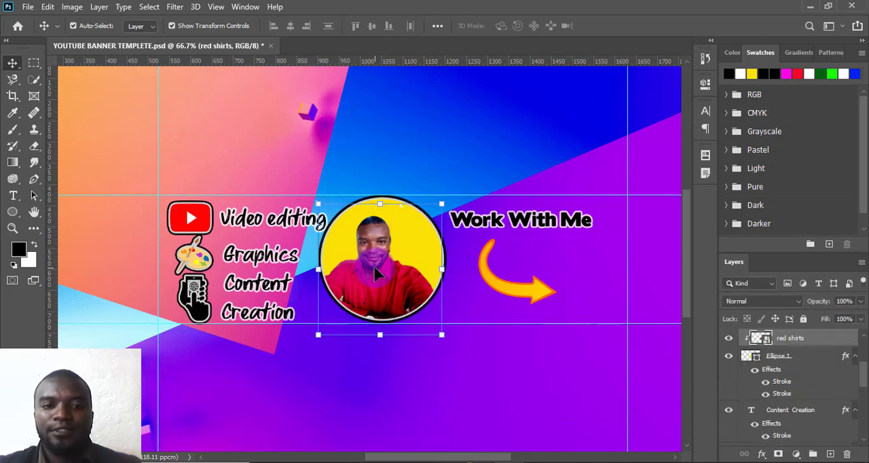
drag(377, 272, 380, 267)
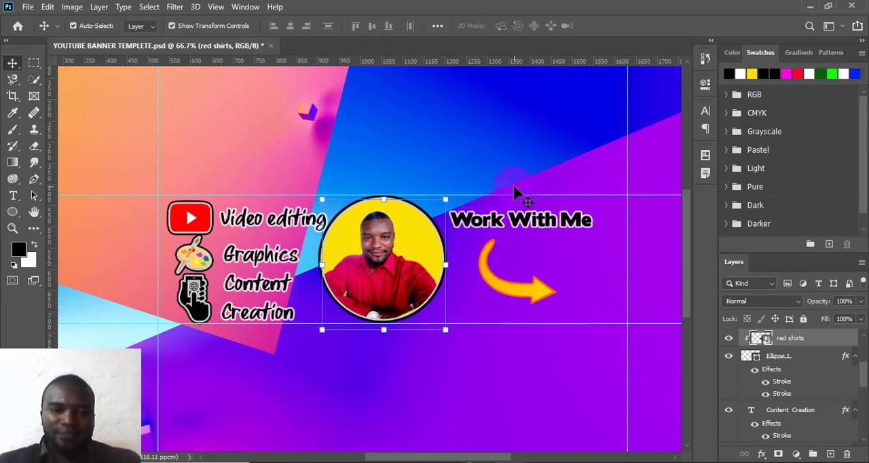
- Export the finished banner as YOUTUBE BANNER TEMPLETE to the FEBRUARY folder, and view the exported image in the photo viewer
key(ctrl+minus)
key(ctrl+minus)
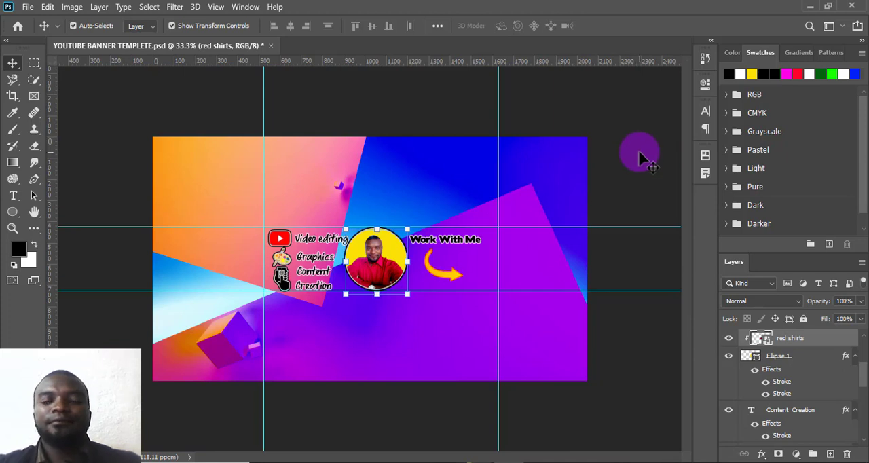
key(ctrl+minus)
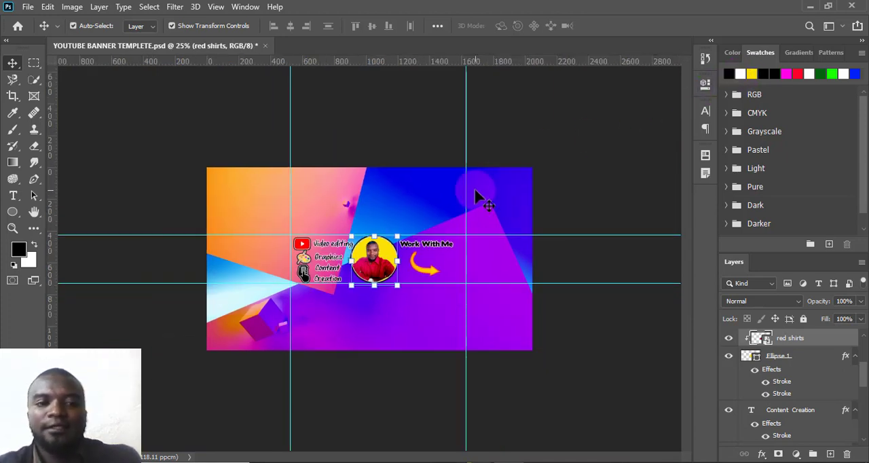
key(ctrl+plus)
key(ctrl+plus)
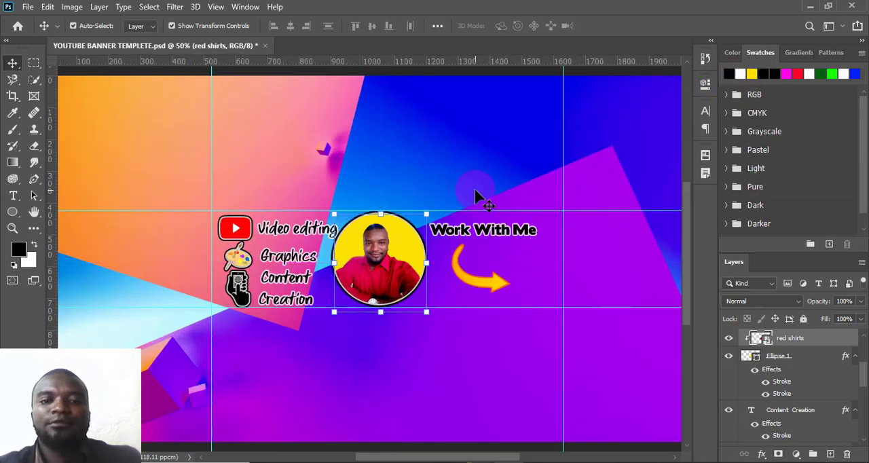
click(28, 7)
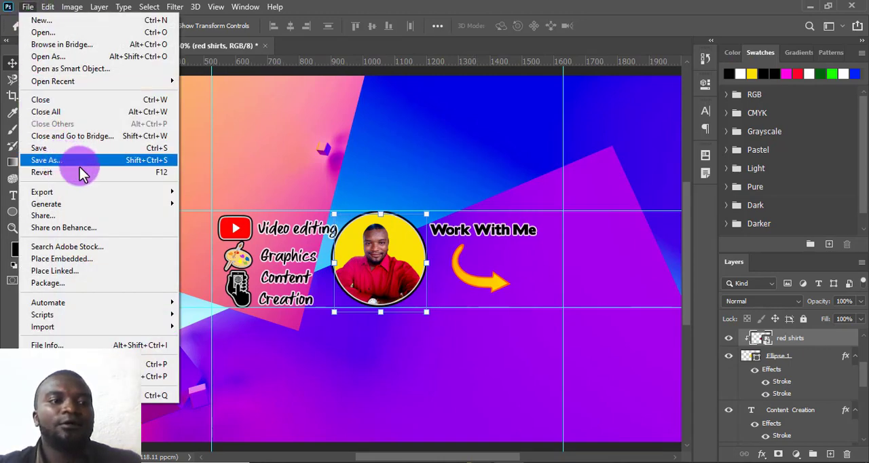
mouse_move(132, 193)
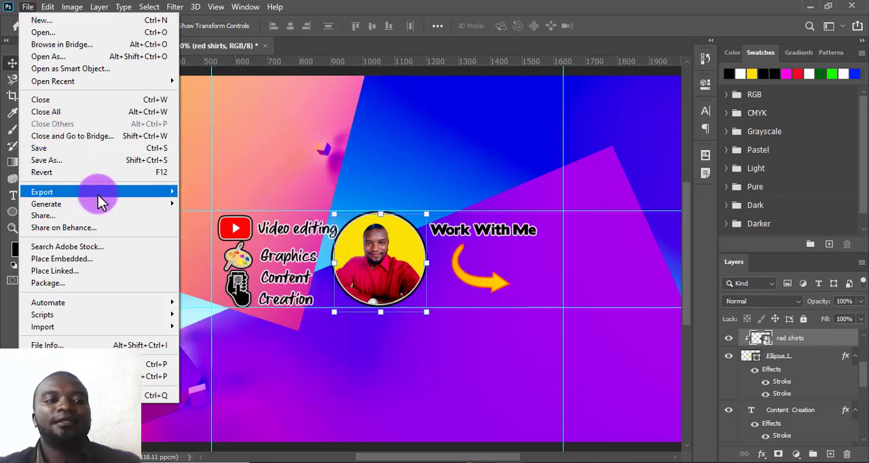
mouse_move(98, 194)
click(228, 192)
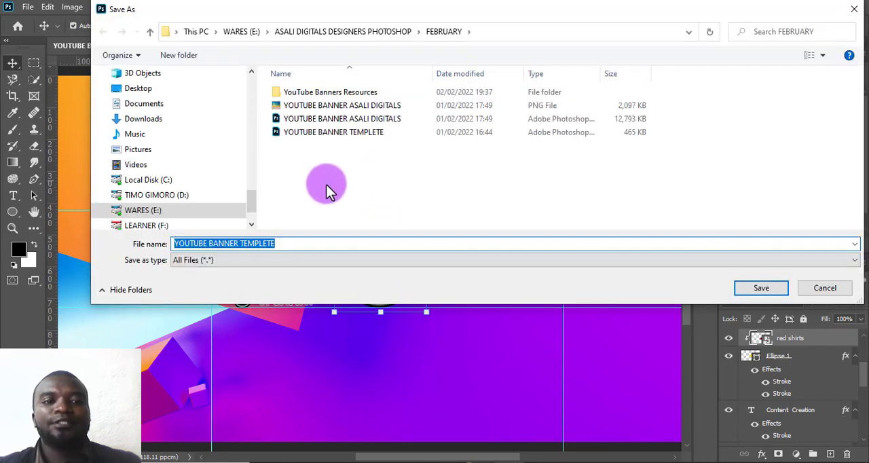
click(283, 245)
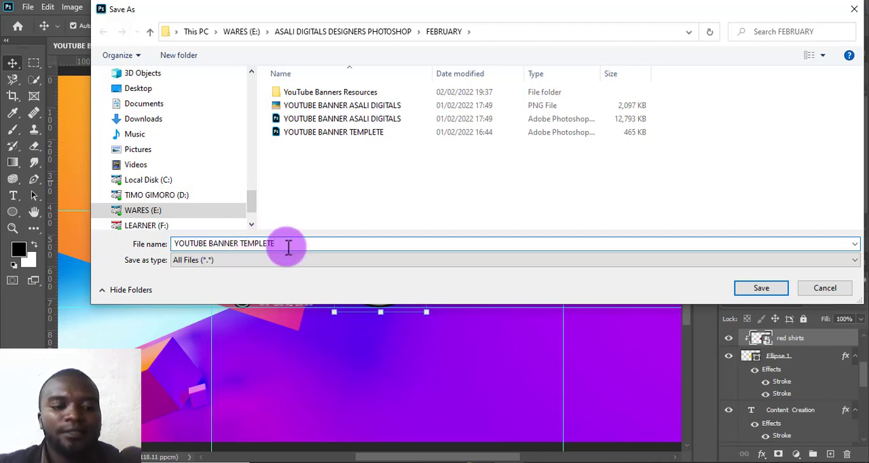
click(761, 289)
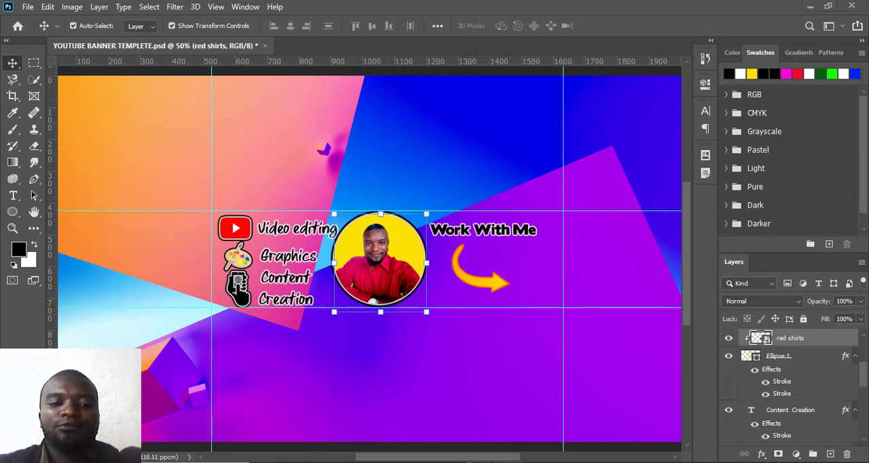
mouse_move(266, 462)
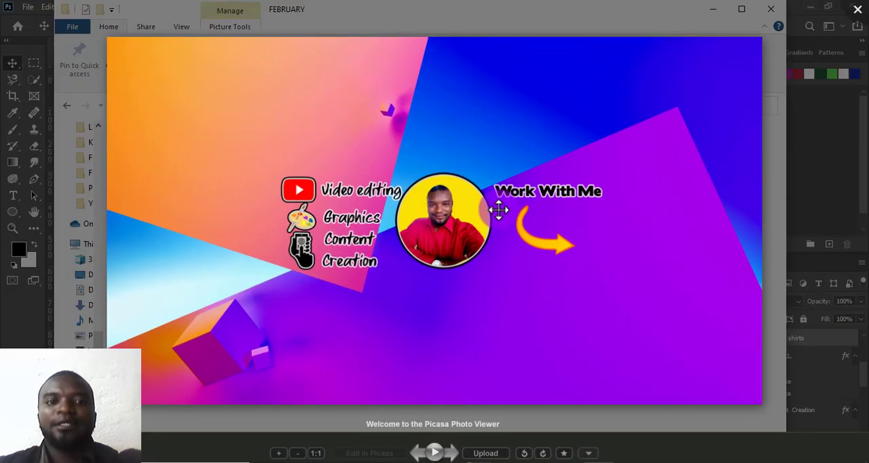
- Switch from the exported banner preview to the YouTube channel page in Chrome and open the Branding settings of its channel customization
scroll(499, 210, down, 1)
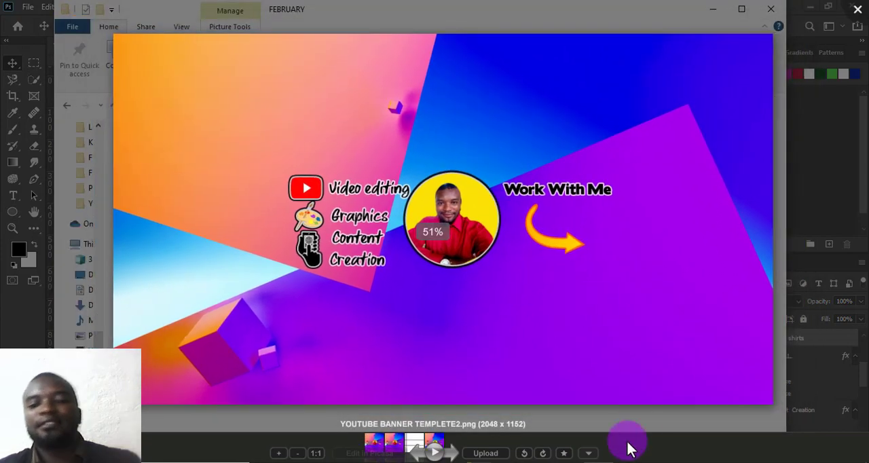
click(574, 462)
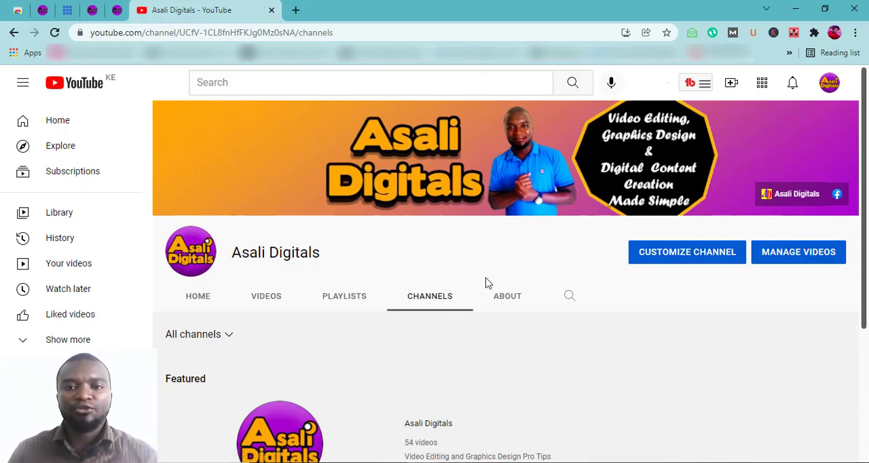
click(828, 90)
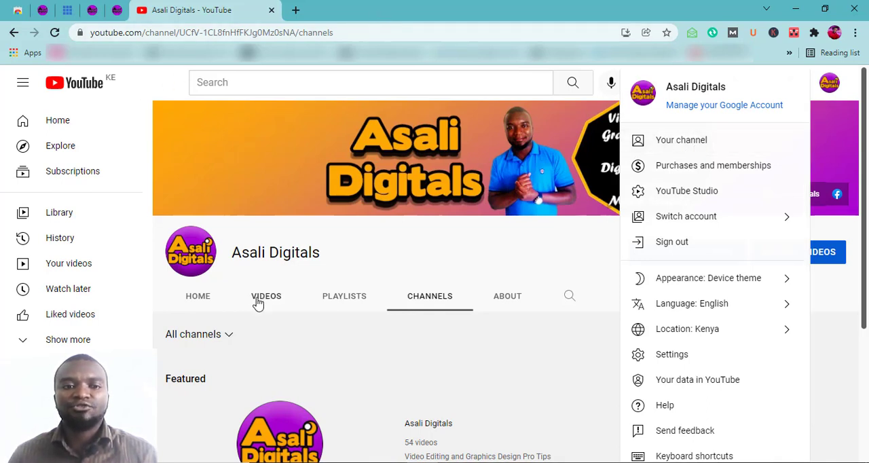
click(478, 262)
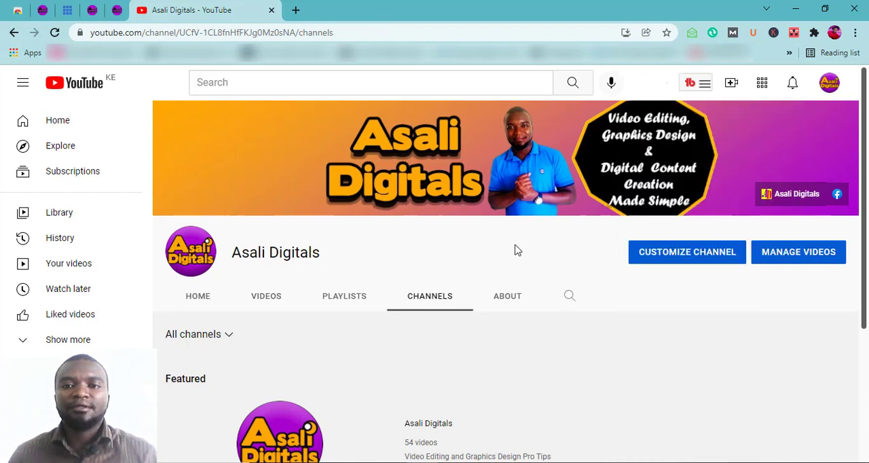
click(689, 258)
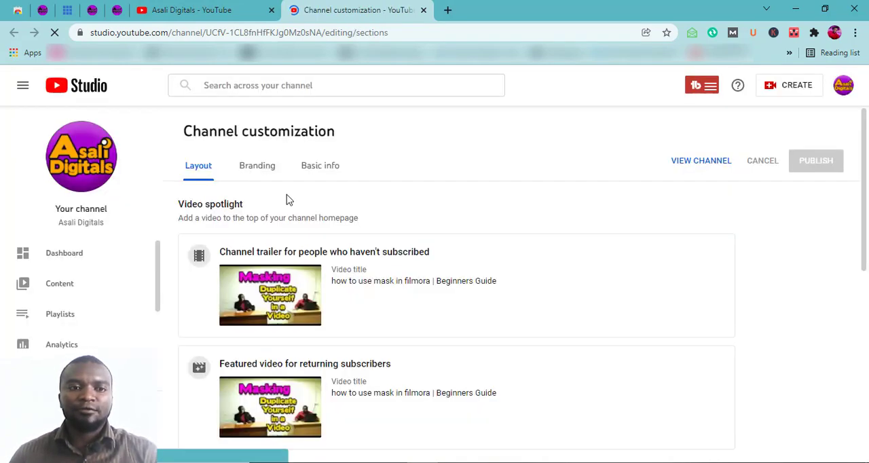
click(258, 173)
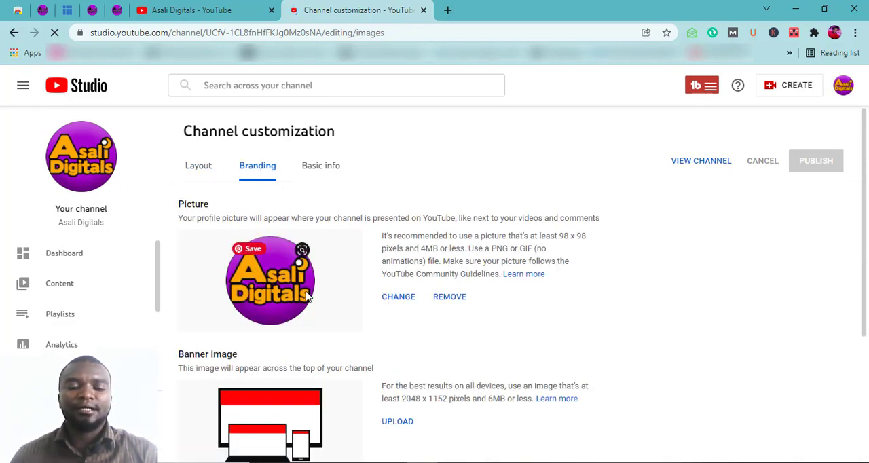
- Upload YOUTUBE BANNER ASALI DIGITALS from the FEBRUARY folder as the channel's banner image and accept the proposed crop
scroll(339, 299, down, 3)
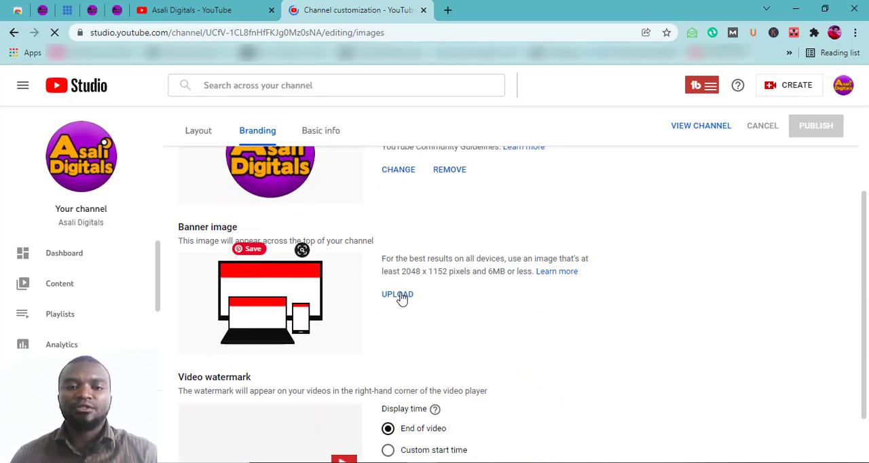
click(400, 296)
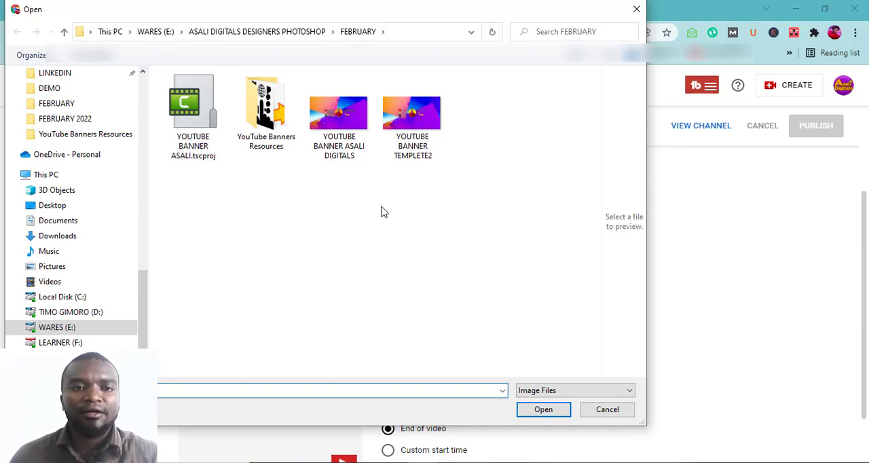
click(353, 135)
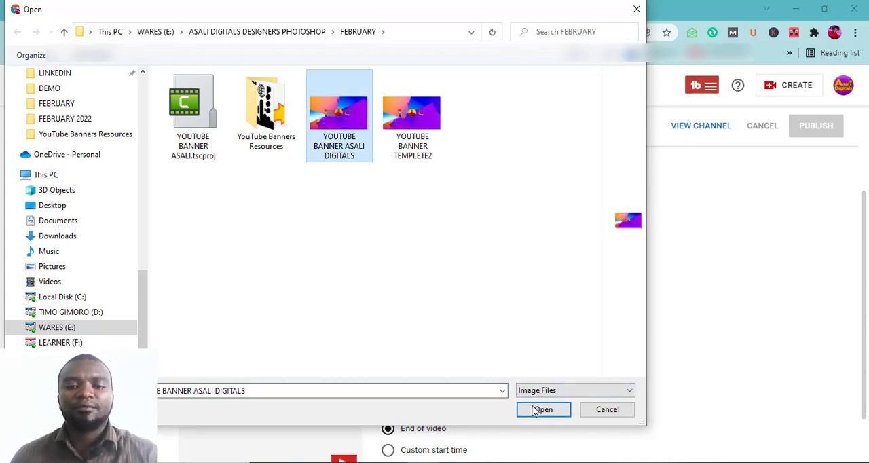
click(534, 407)
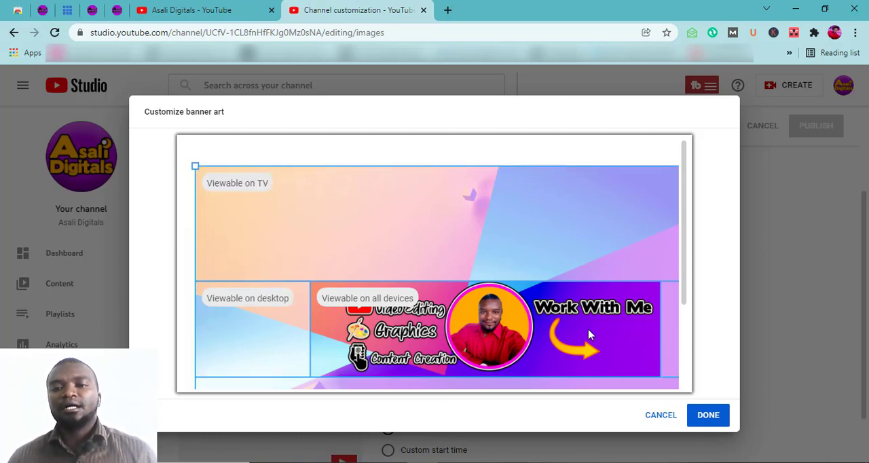
click(701, 419)
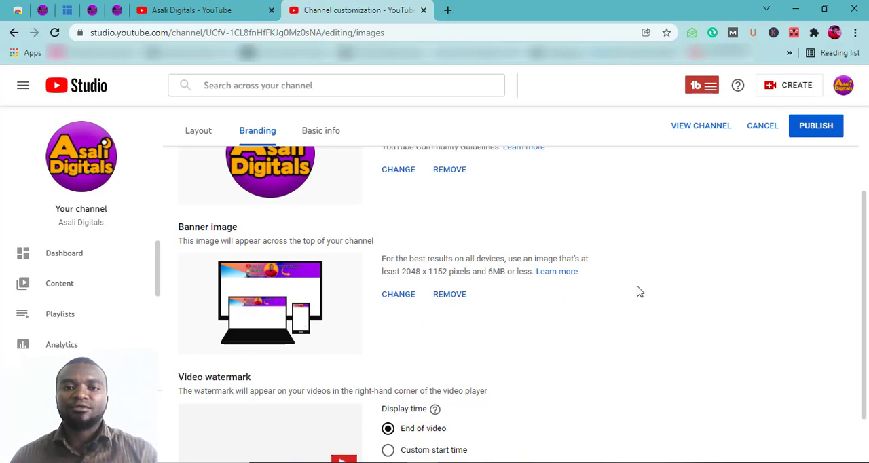
- Publish the branding changes and go to the channel page to view the new banner
click(810, 133)
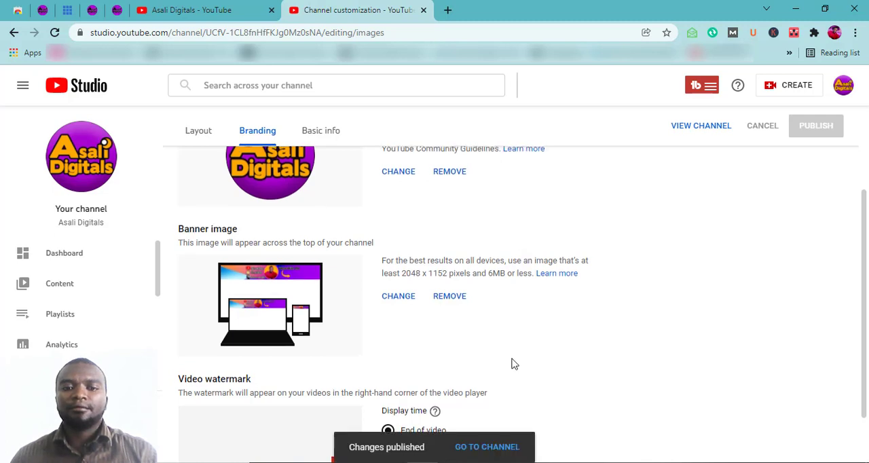
click(486, 451)
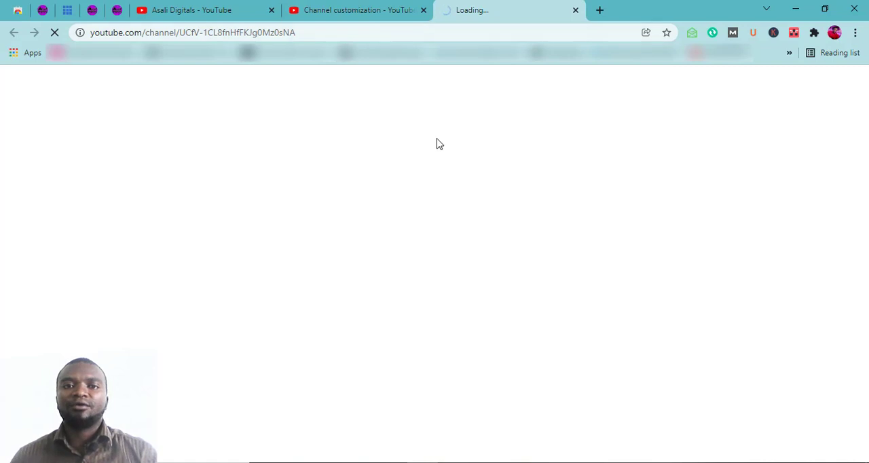